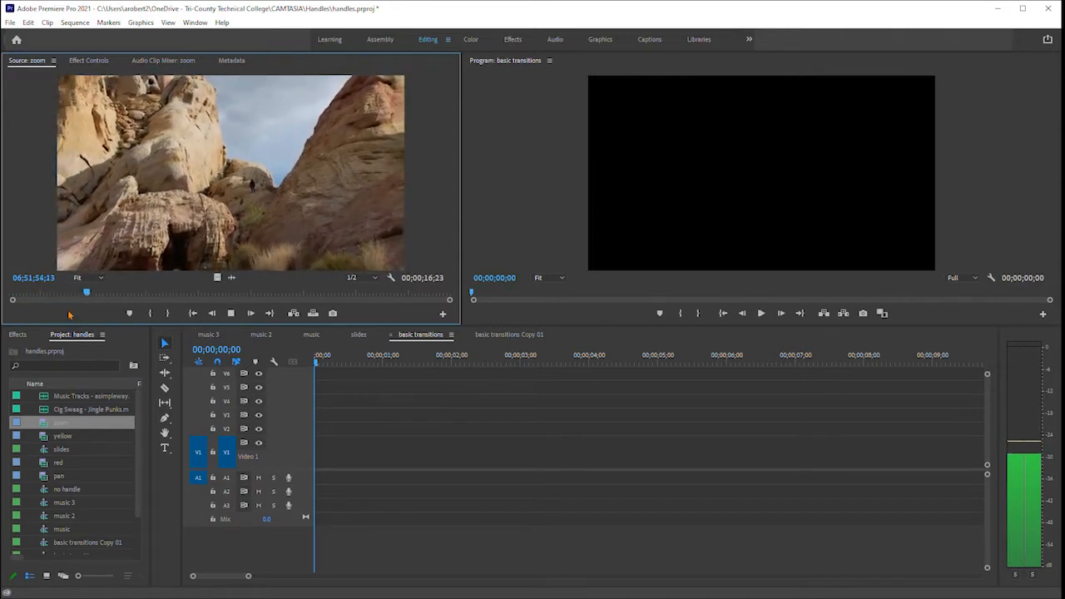
Mark a section of about 00;00;04;17 starting at 06;51;54;28 in the zoom clip and overwrite it at the start of the basic transitions sequence
key(space)
key(i)
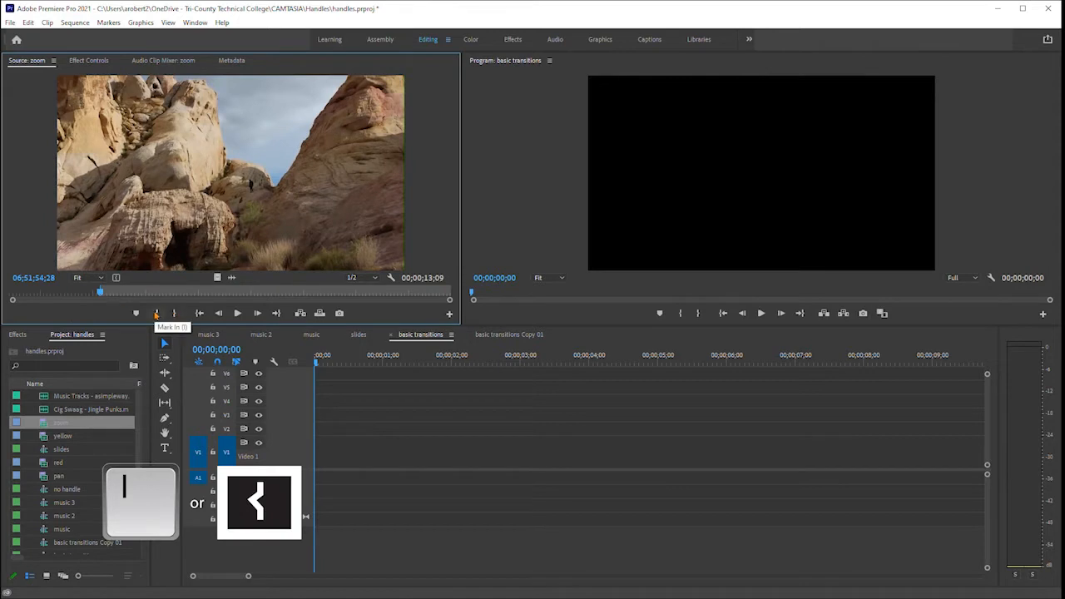
key(space)
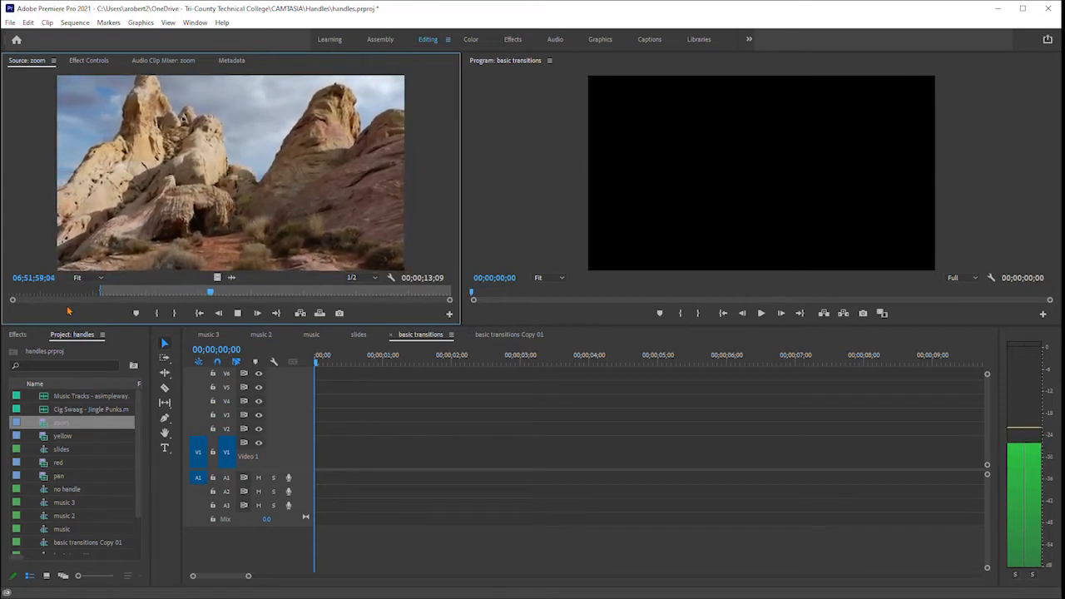
key(o)
key(space)
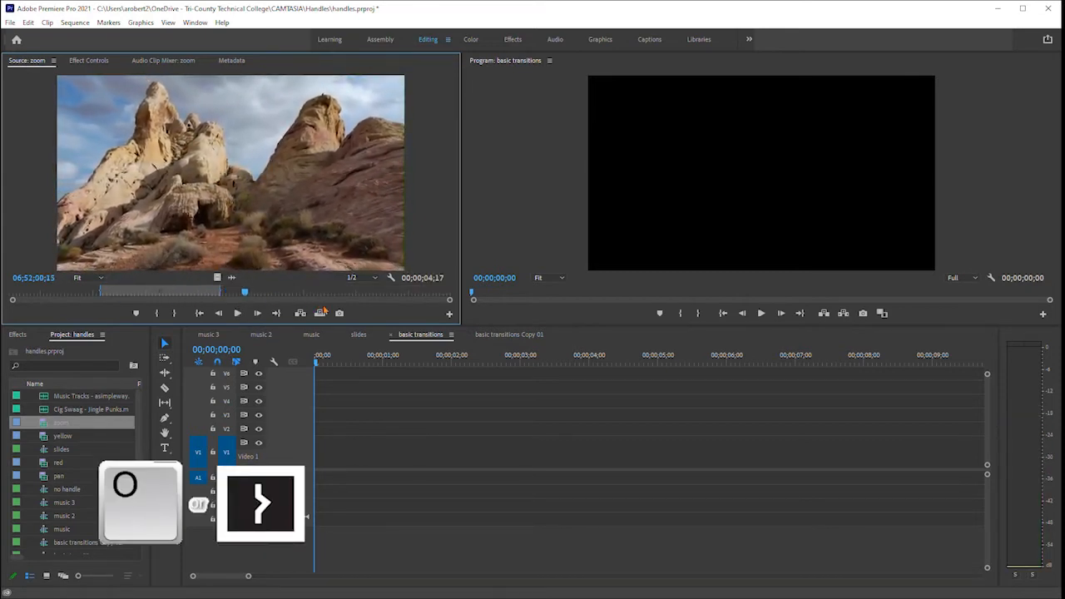
key(period)
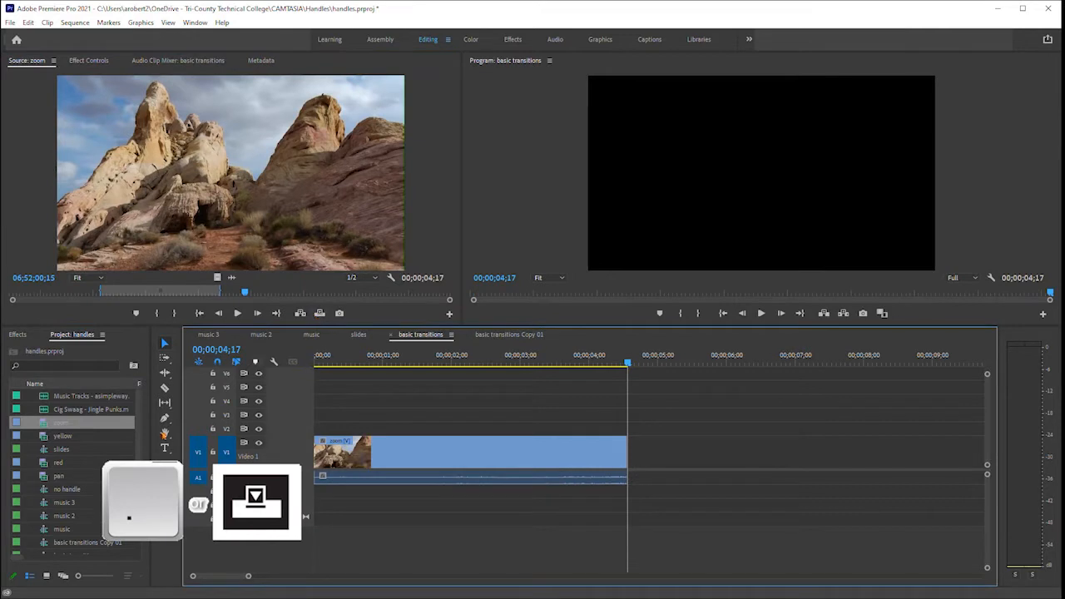
Mark a section of about 3 seconds near the beginning of the pan clip and overwrite it directly after the zoom clip
double_click(43, 481)
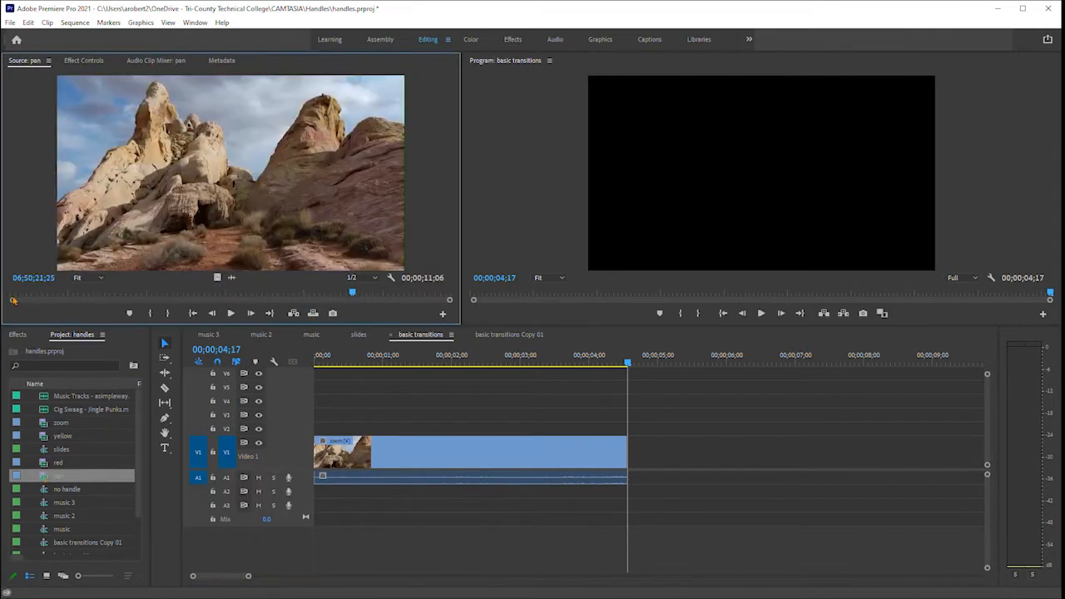
click(39, 297)
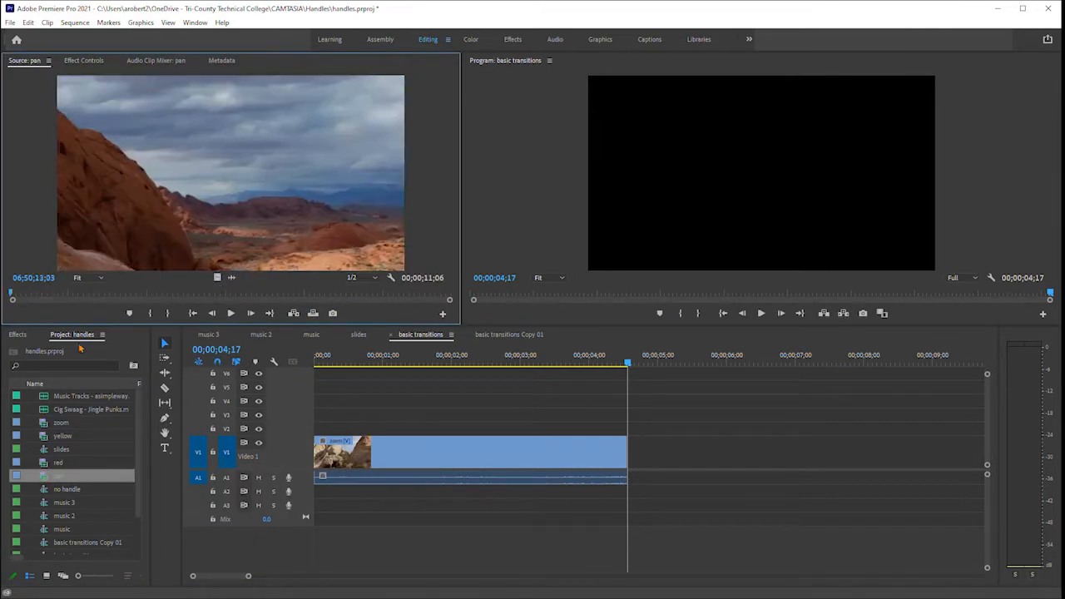
key(space)
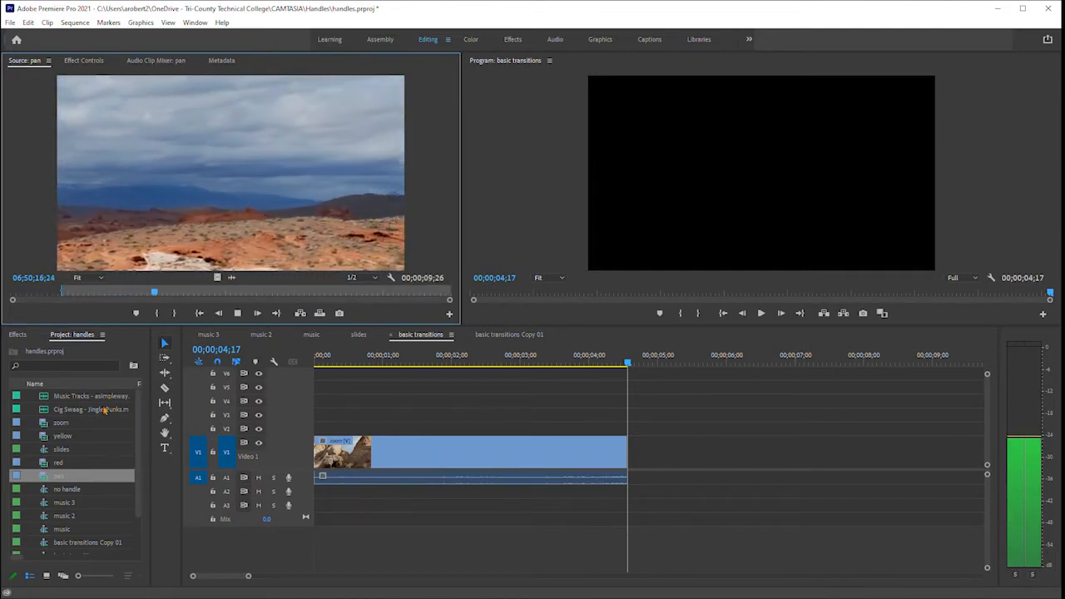
key(o)
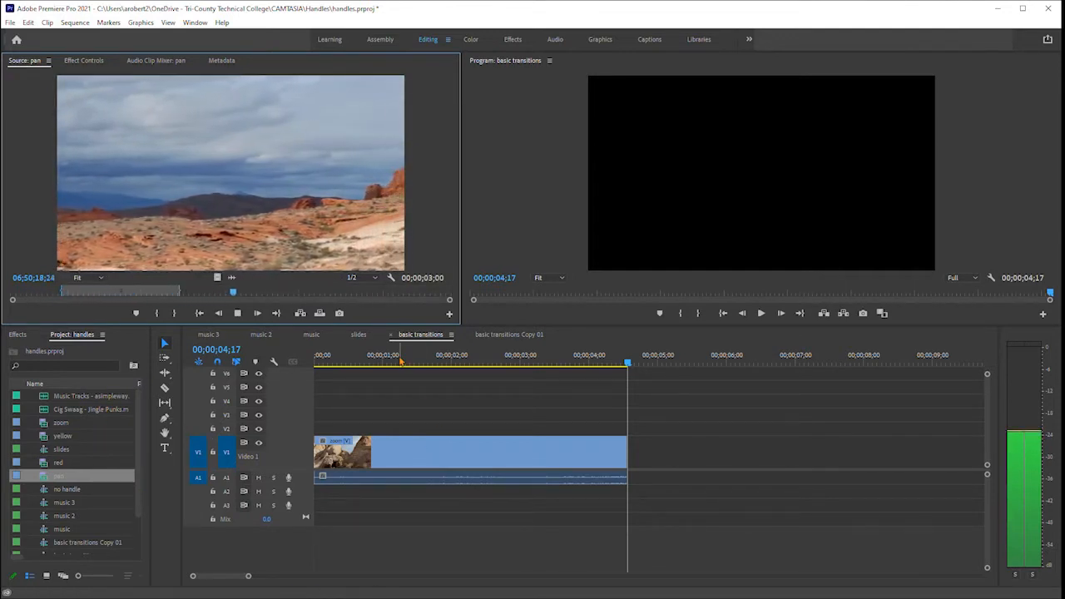
key(space)
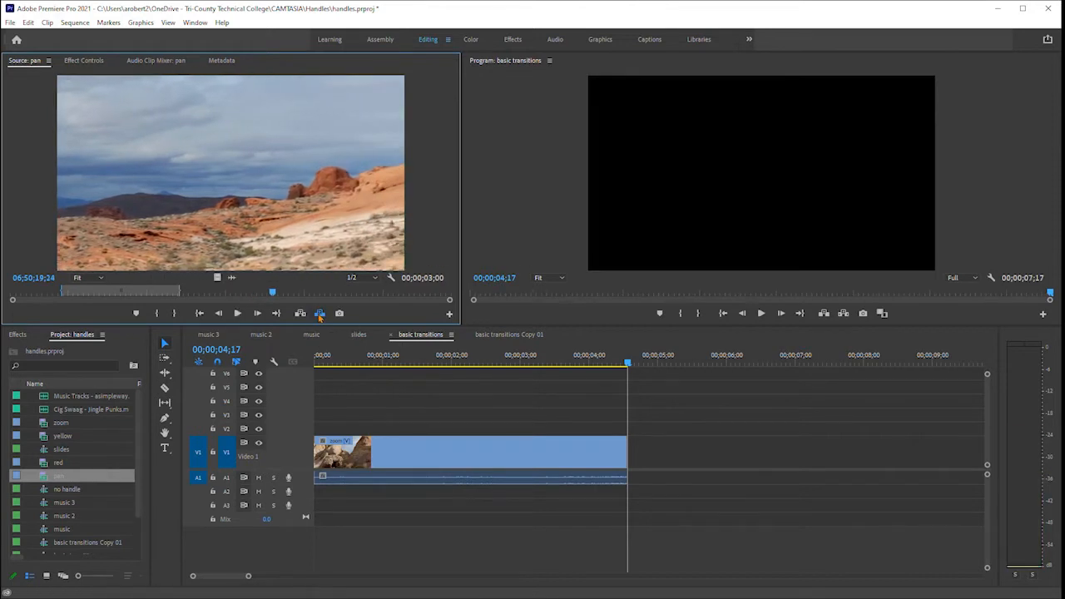
click(320, 314)
Play the sequence across the cut between the zoom and pan clips to review it
click(599, 364)
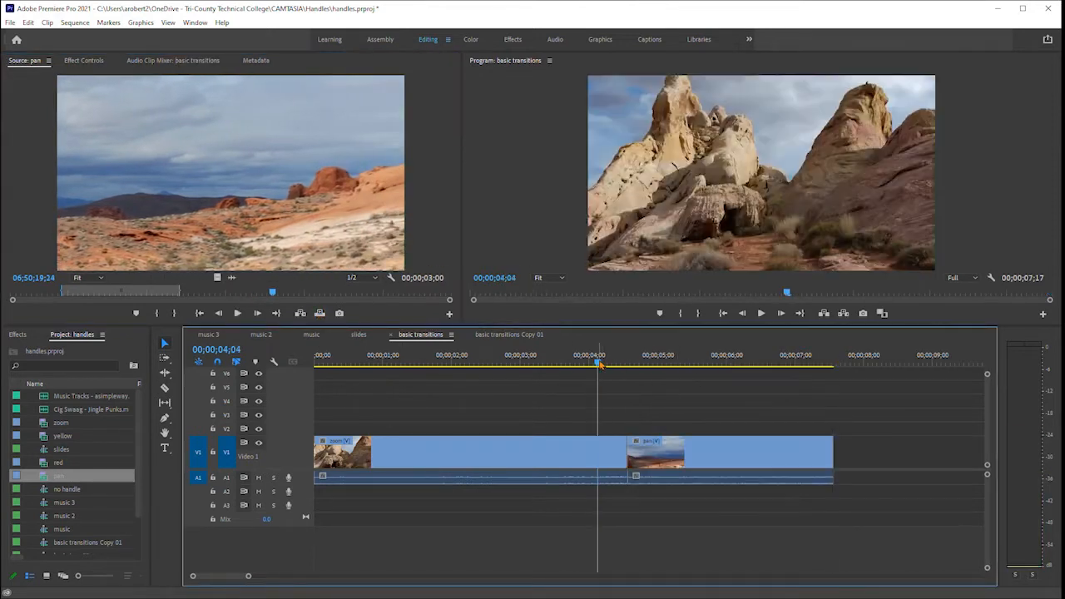
key(space)
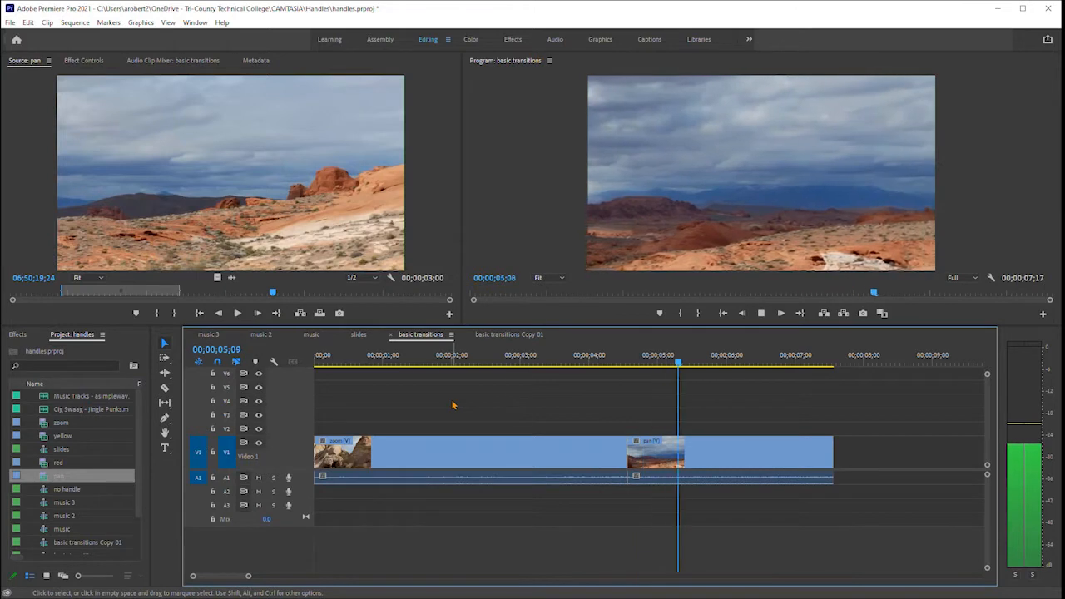
click(583, 356)
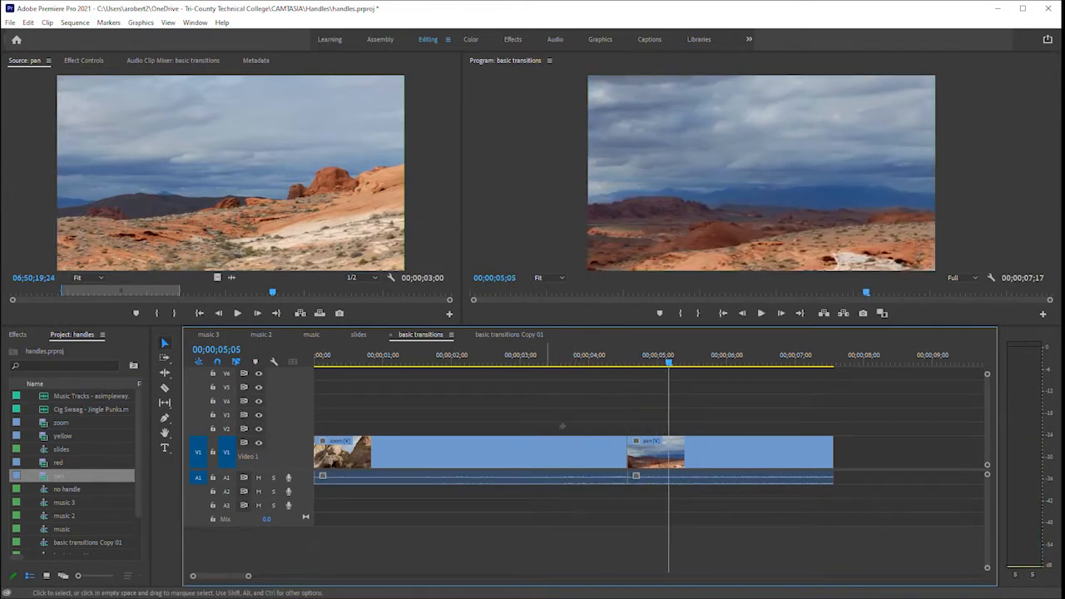
Unlink and remove the audio from both the zoom and pan clips
drag(549, 423, 706, 487)
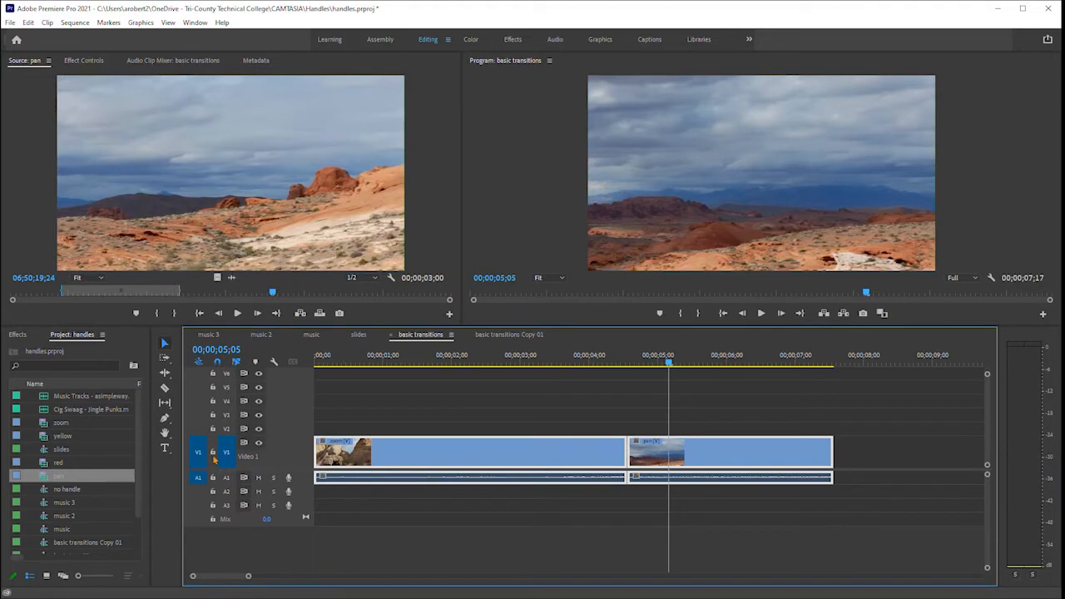
click(392, 504)
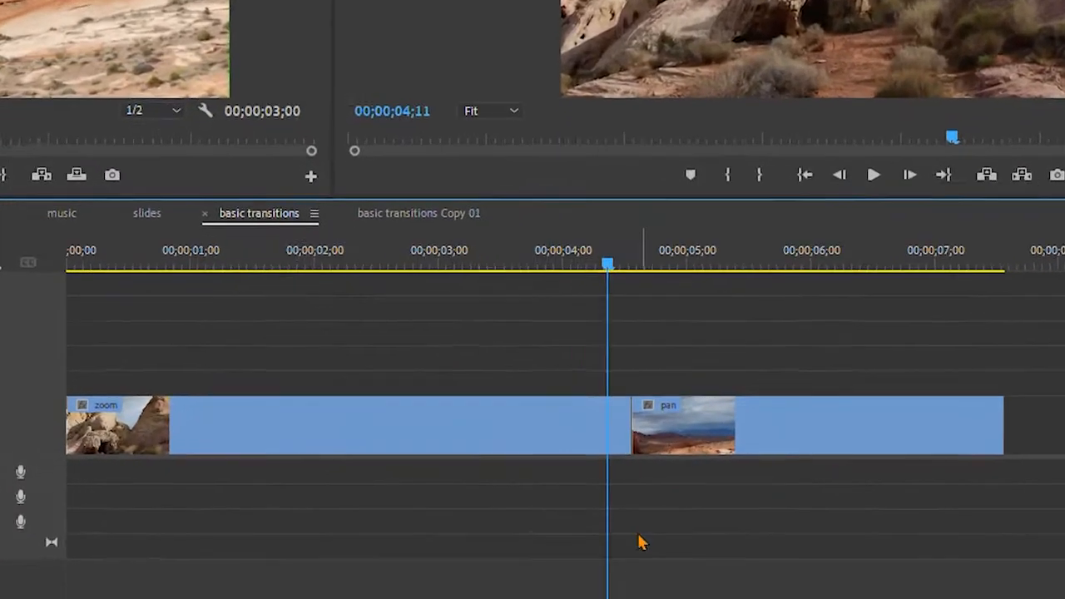
Apply the default Cross Dissolve transition to the cut between zoom and pan and play it back
click(625, 438)
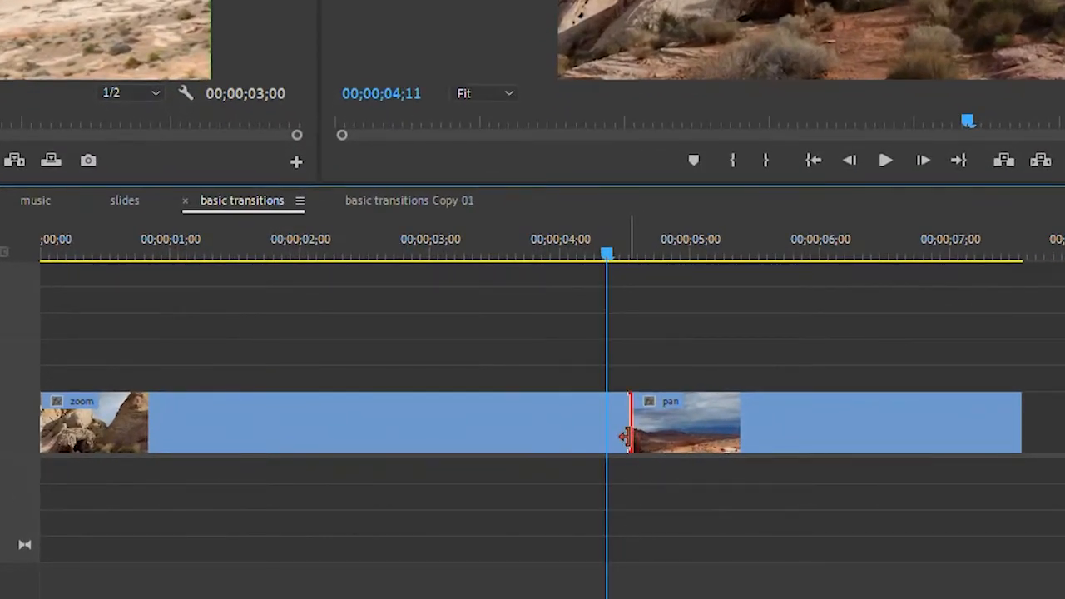
right_click(625, 430)
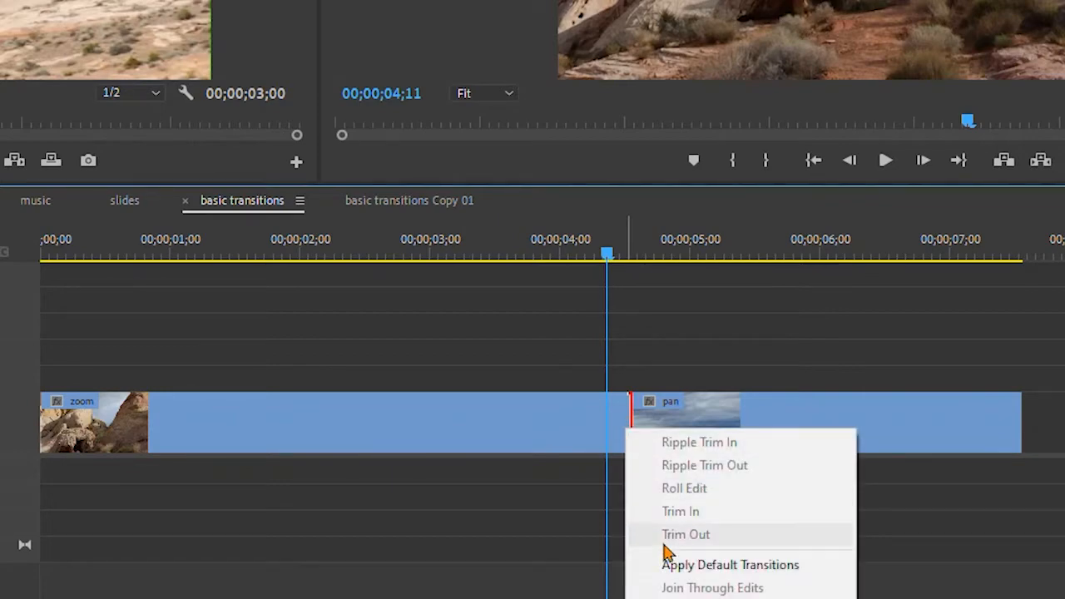
click(672, 572)
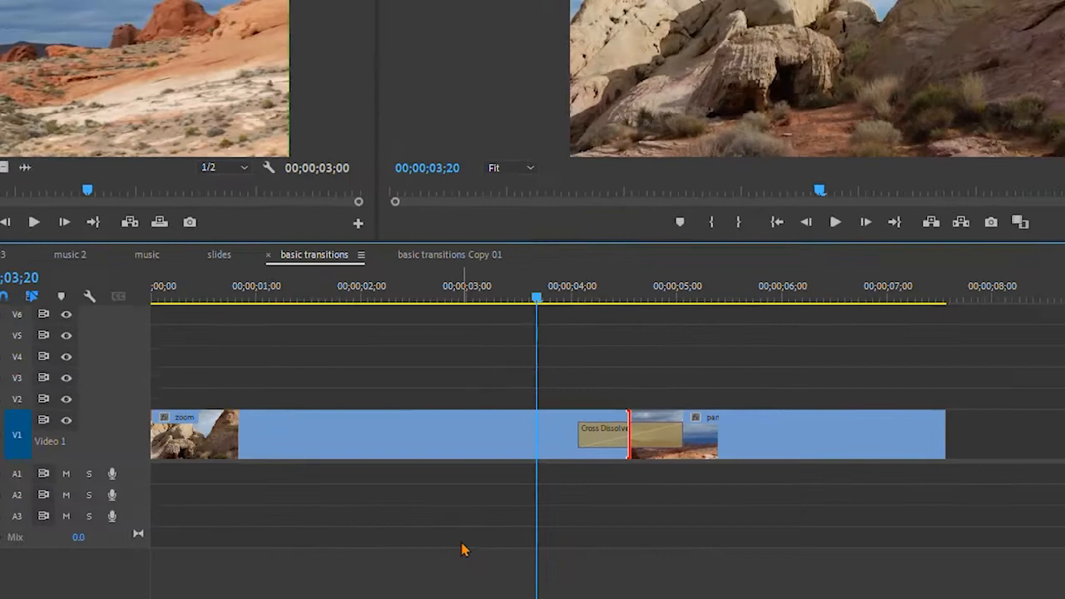
key(space)
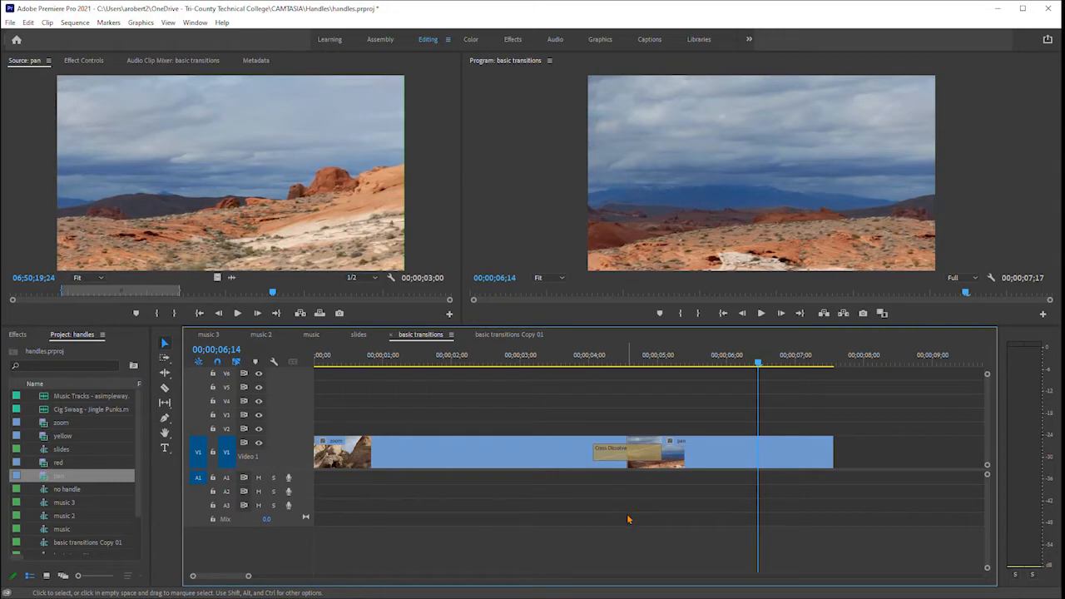
Set the duration of the Cross Dissolve between zoom and pan to 3 seconds and play it back
double_click(640, 459)
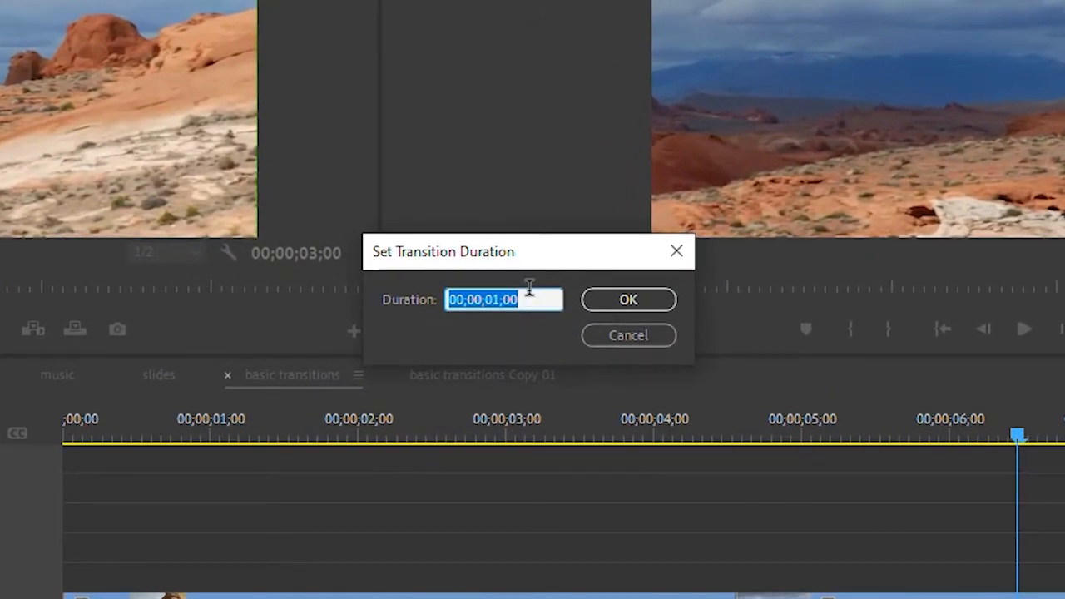
text(3.)
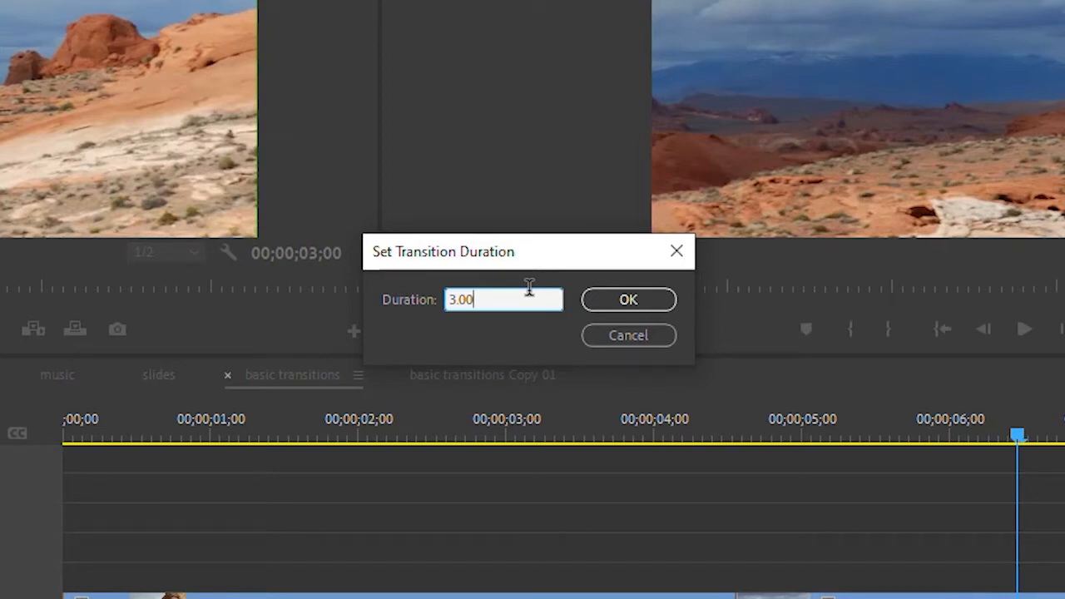
click(610, 297)
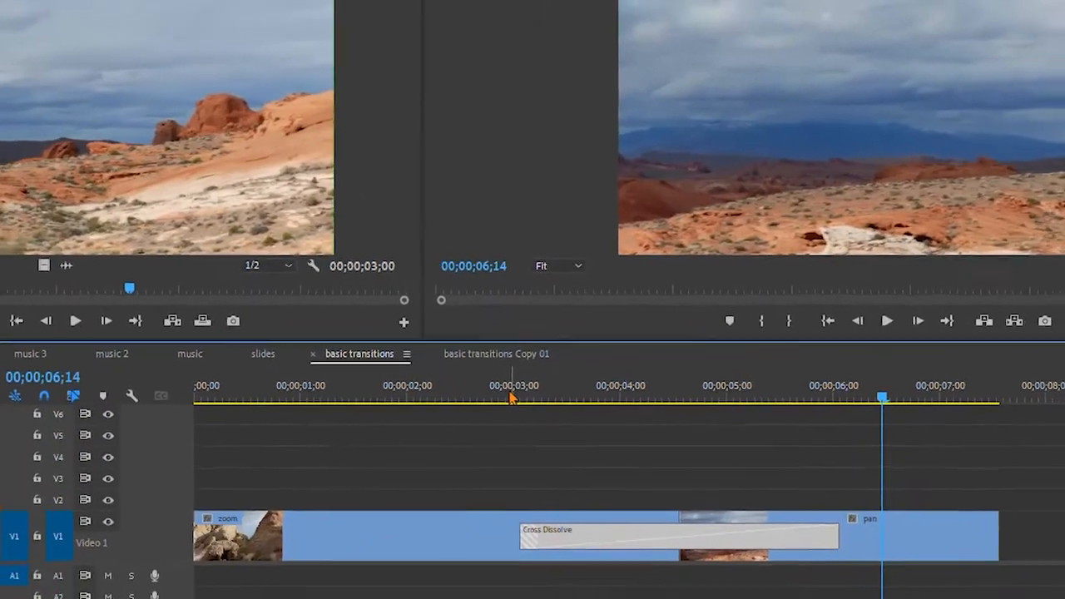
click(501, 429)
key(space)
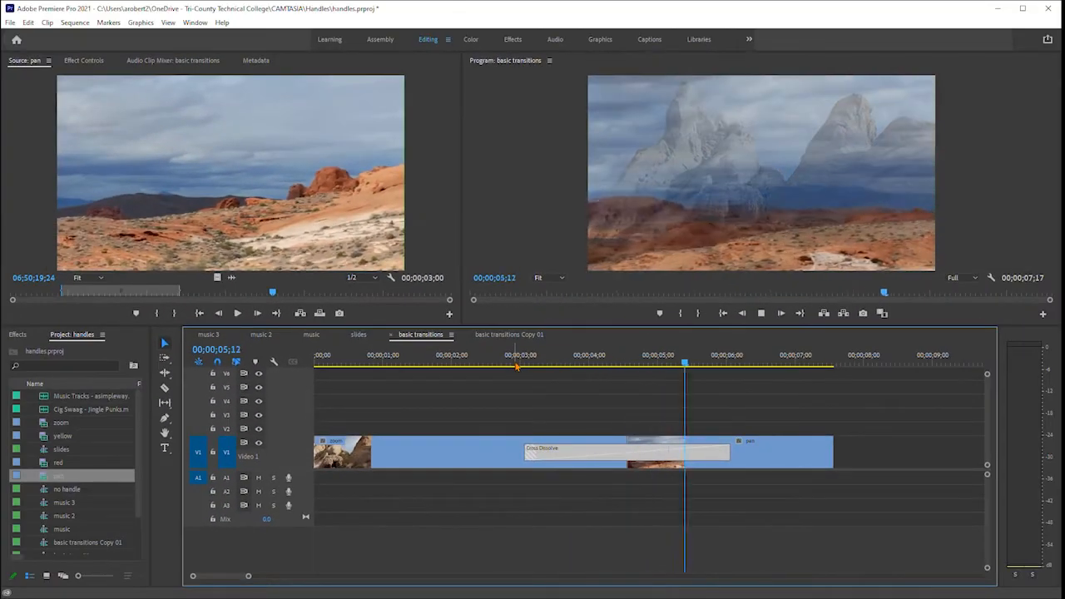
key(space)
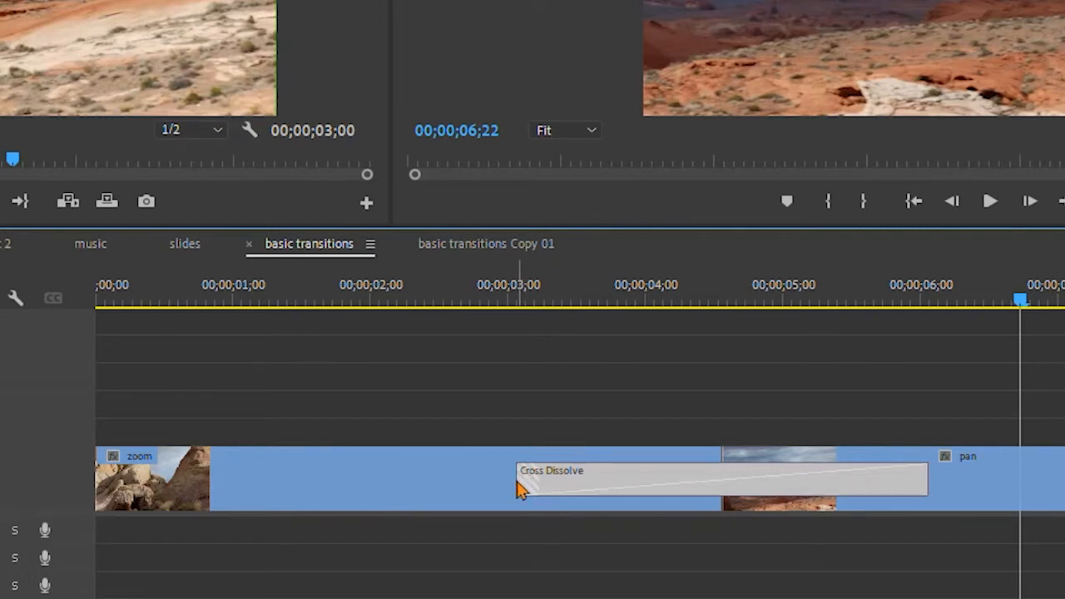
Try shortening the Cross Dissolve by trimming its start to about 00;00;04;00, play it back, and undo the trim
drag(518, 488, 653, 473)
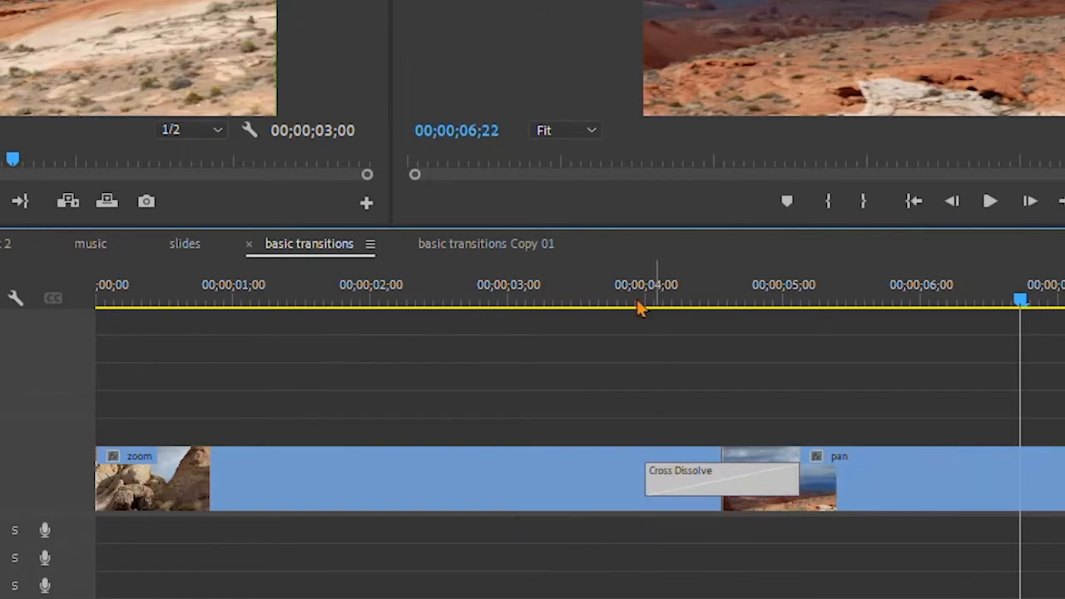
click(638, 307)
key(space)
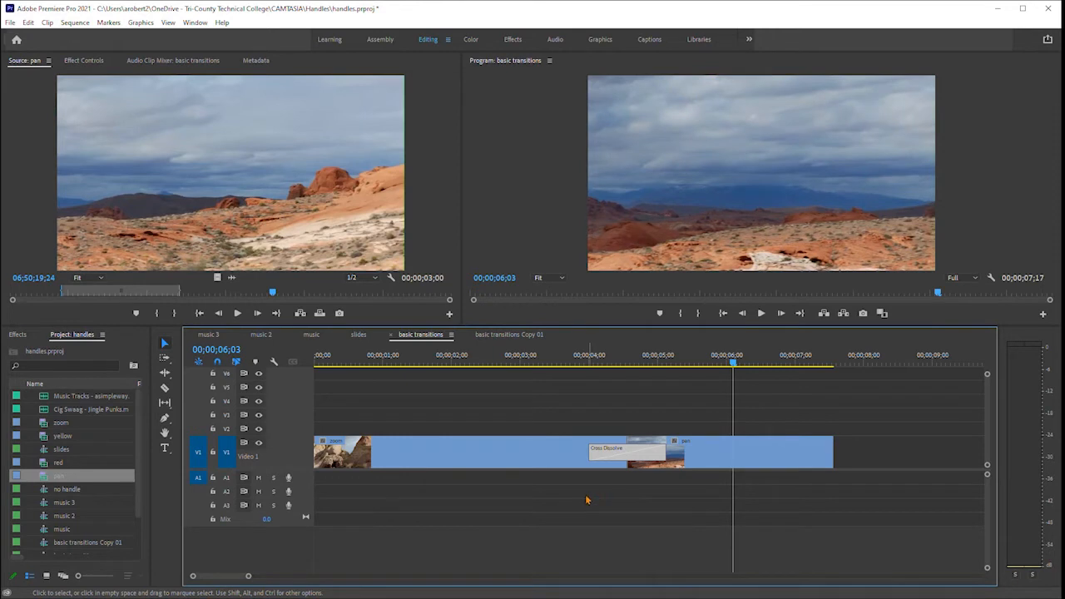
key(ctrl+z)
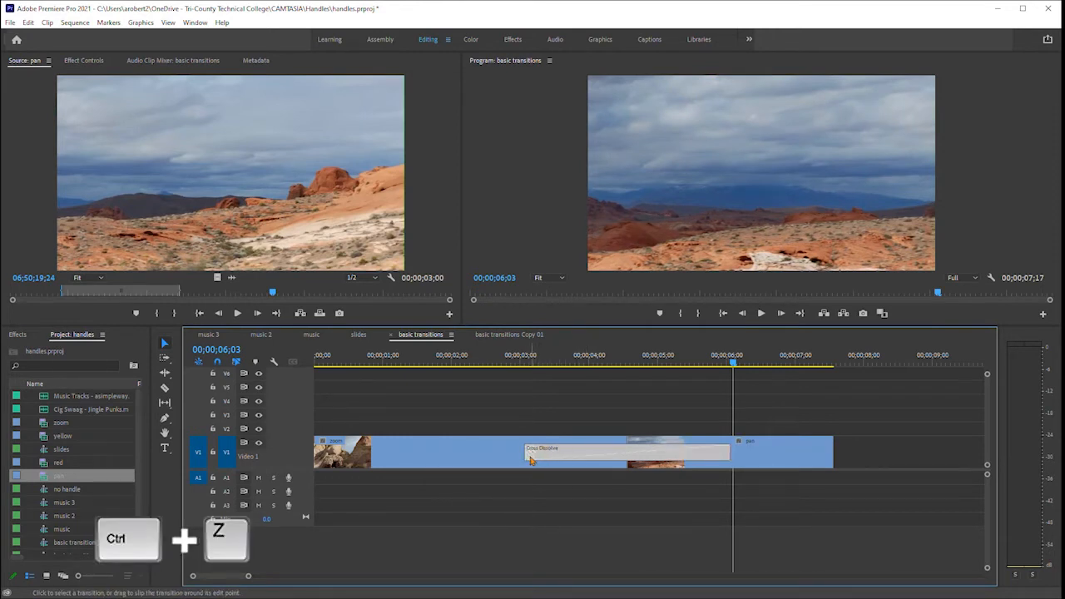
Open the basic transitions Copy 01 sequence and increase the height of the V1 track to show clip thumbnails
mouse_move(531, 460)
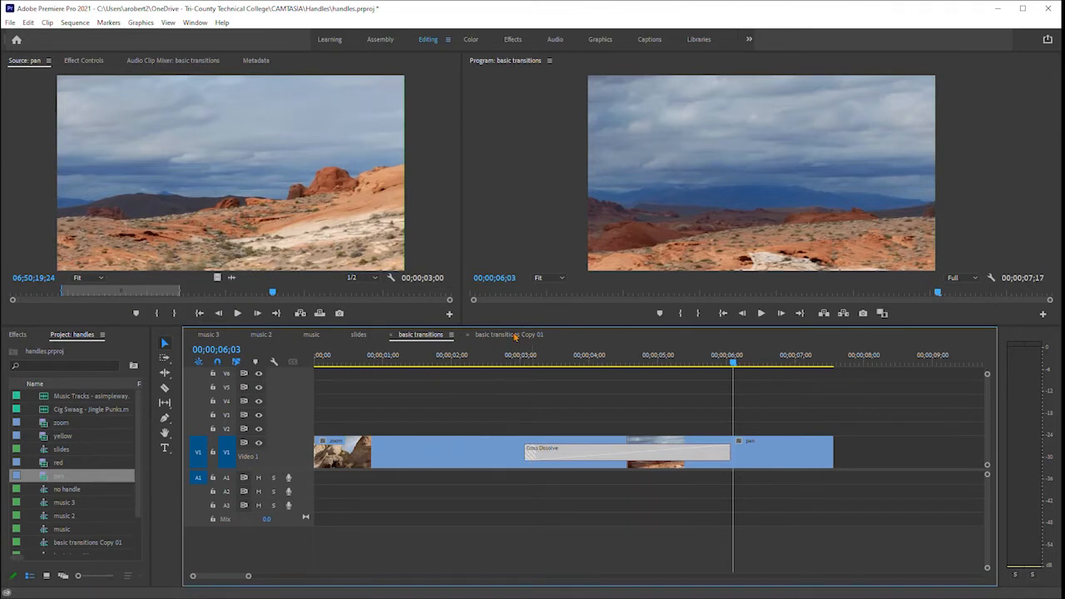
click(509, 335)
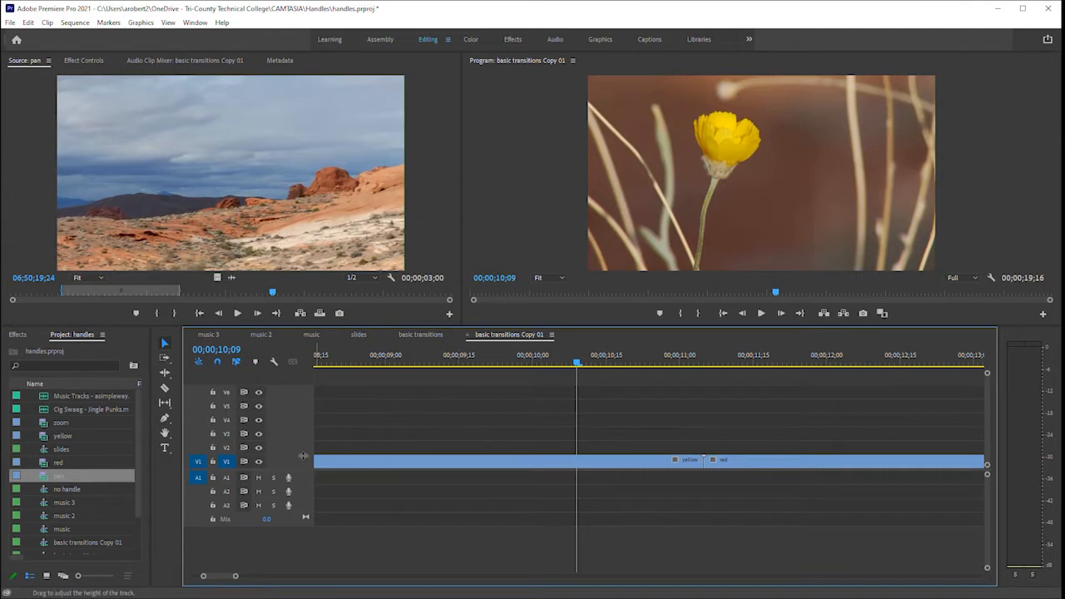
drag(304, 456, 303, 436)
Play the sequence across the cut between the yellow and red clips to review it
click(672, 360)
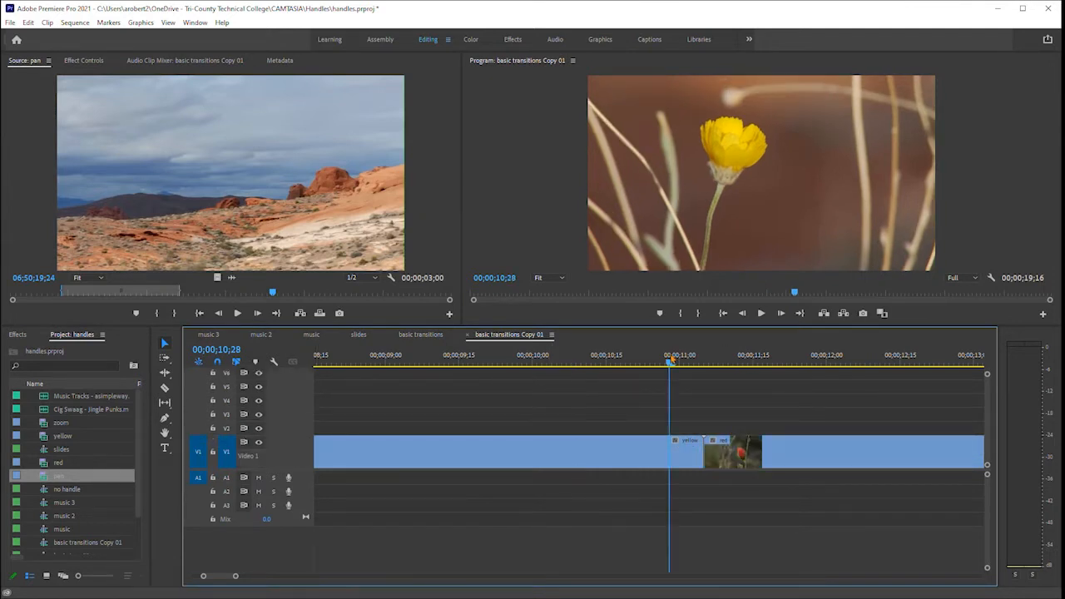
key(space)
click(611, 359)
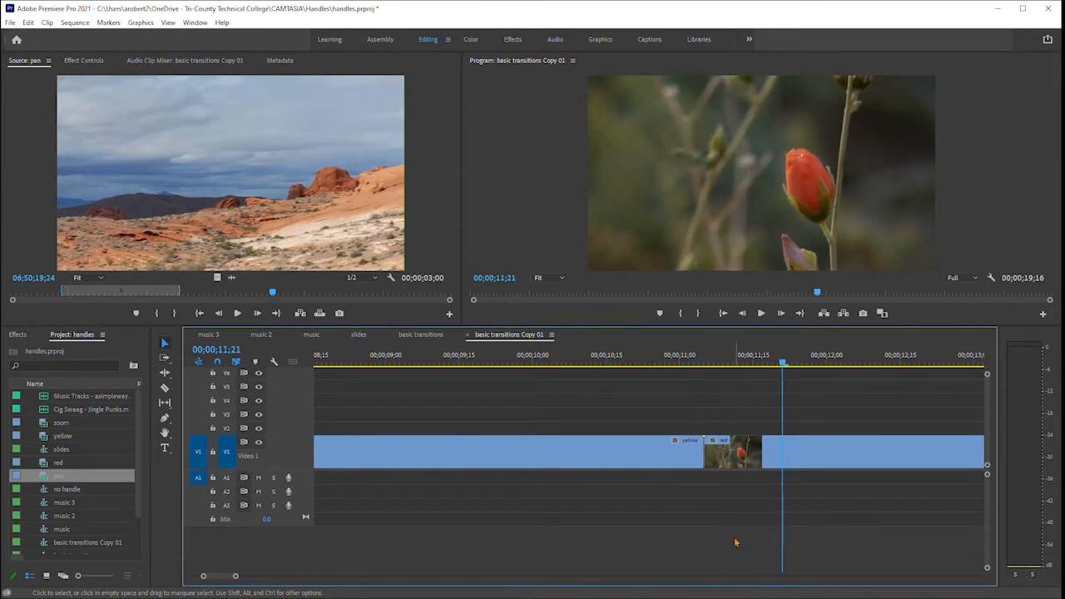
Apply the default transition to the cut between yellow and red, accepting repeated frames
right_click(699, 460)
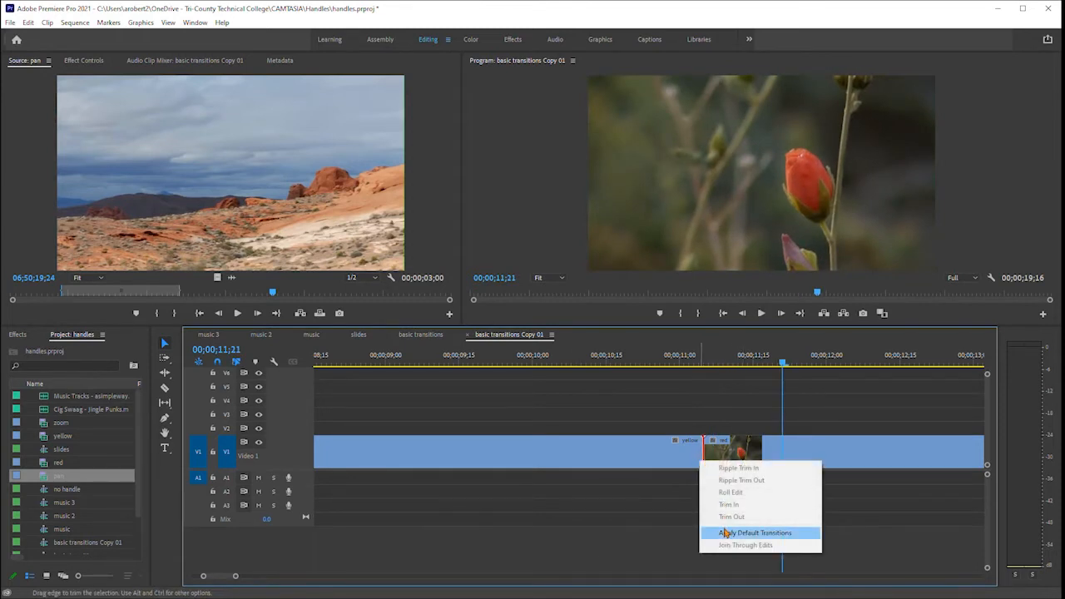
click(726, 532)
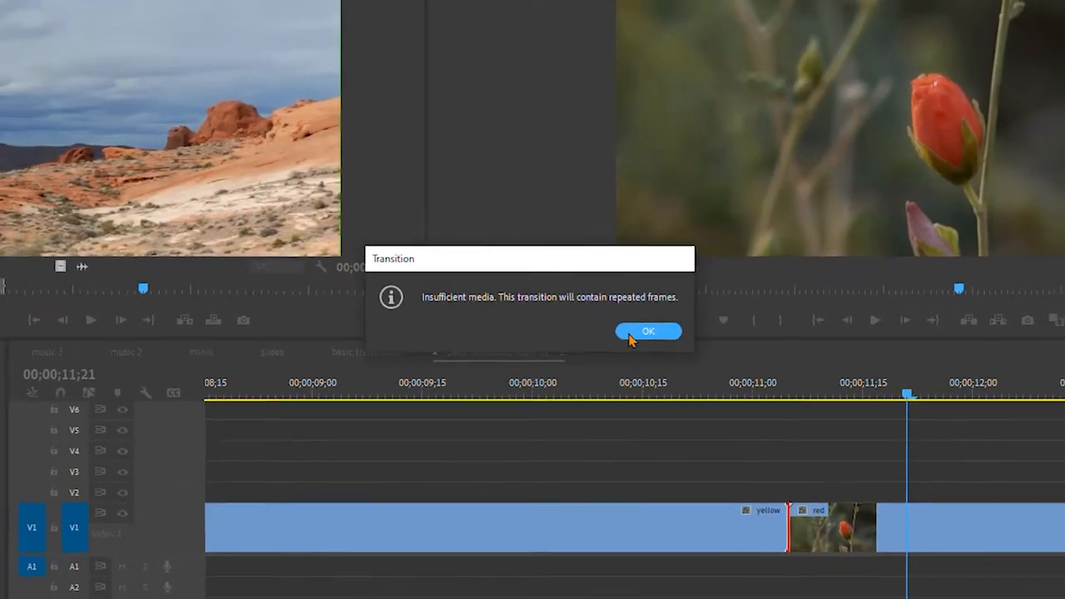
click(666, 349)
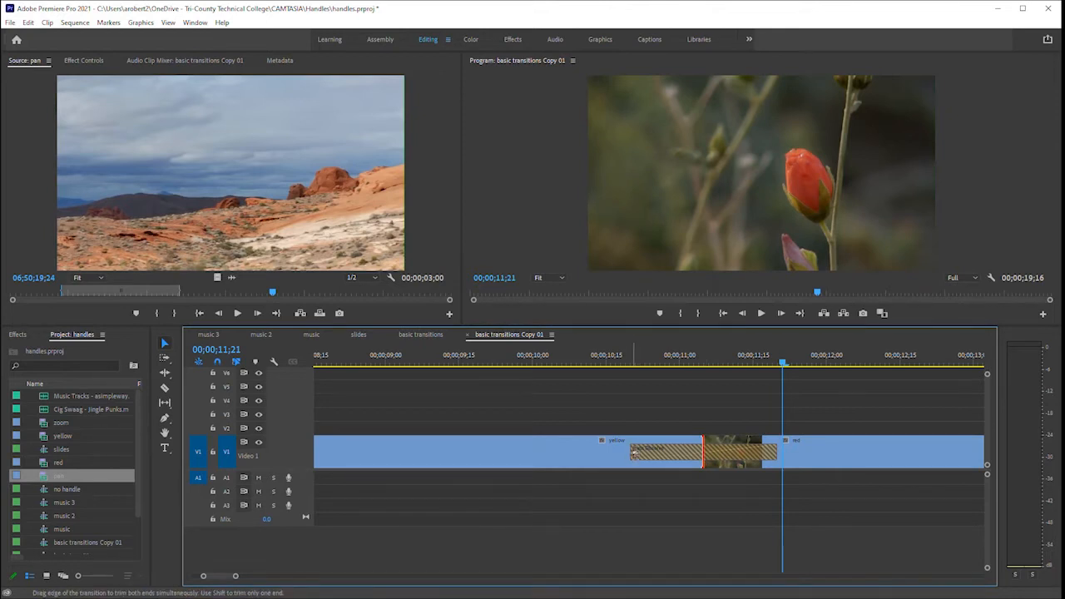
Lengthen the Cross Dissolve between yellow and red, extending its start to about 00;00;10;05 and its end to about 00;00;12;18, and review it
drag(634, 452, 556, 452)
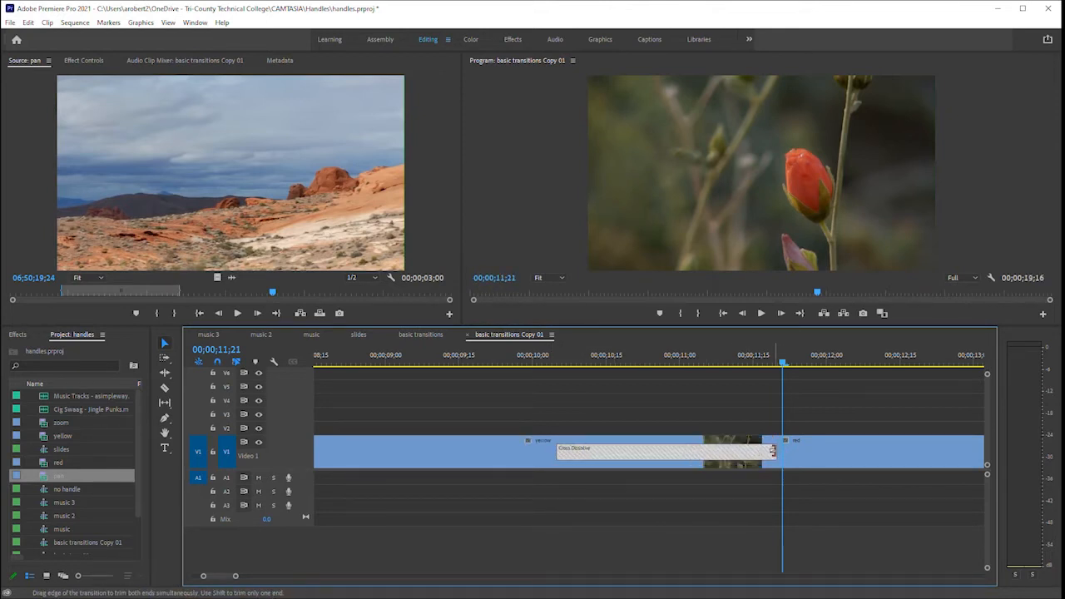
drag(772, 452, 914, 452)
click(524, 358)
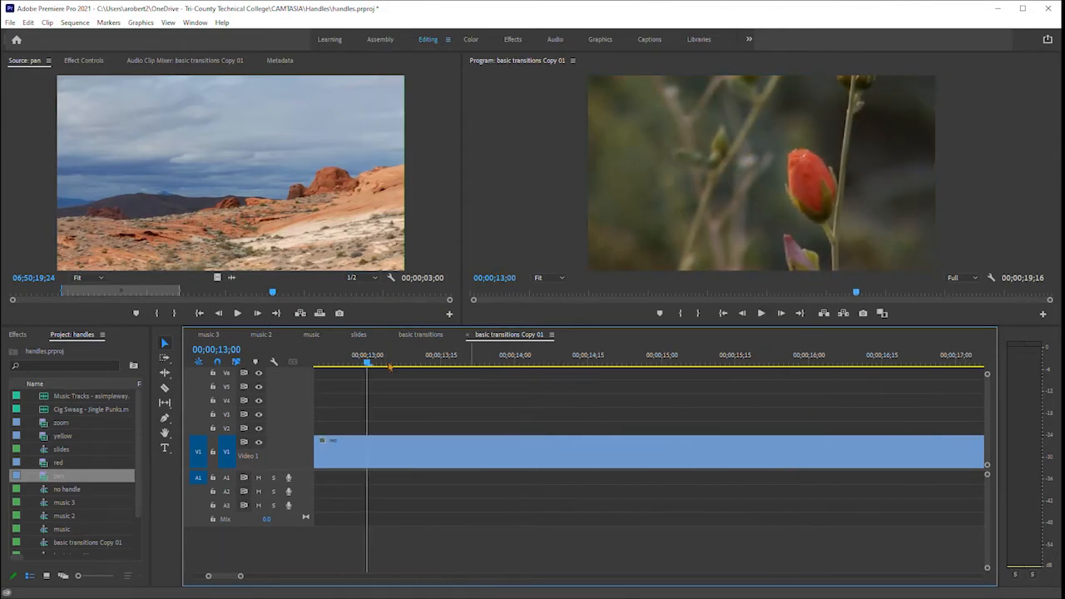
Play the sequence through the lengthened Cross Dissolve between yellow and red to check how the frames blend
click(395, 358)
key(j)
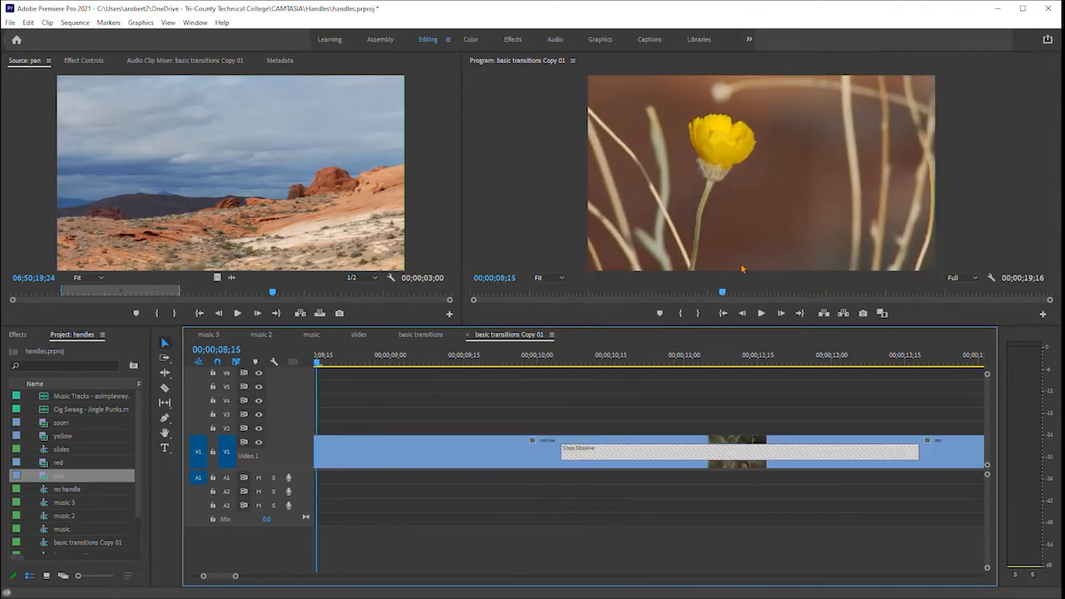
key(l)
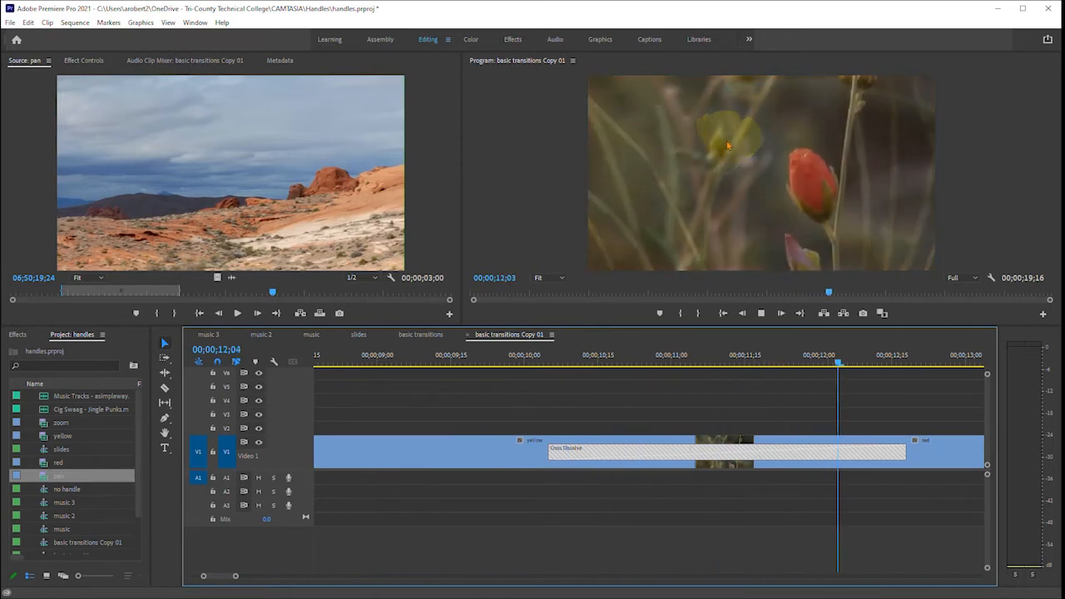
key(k)
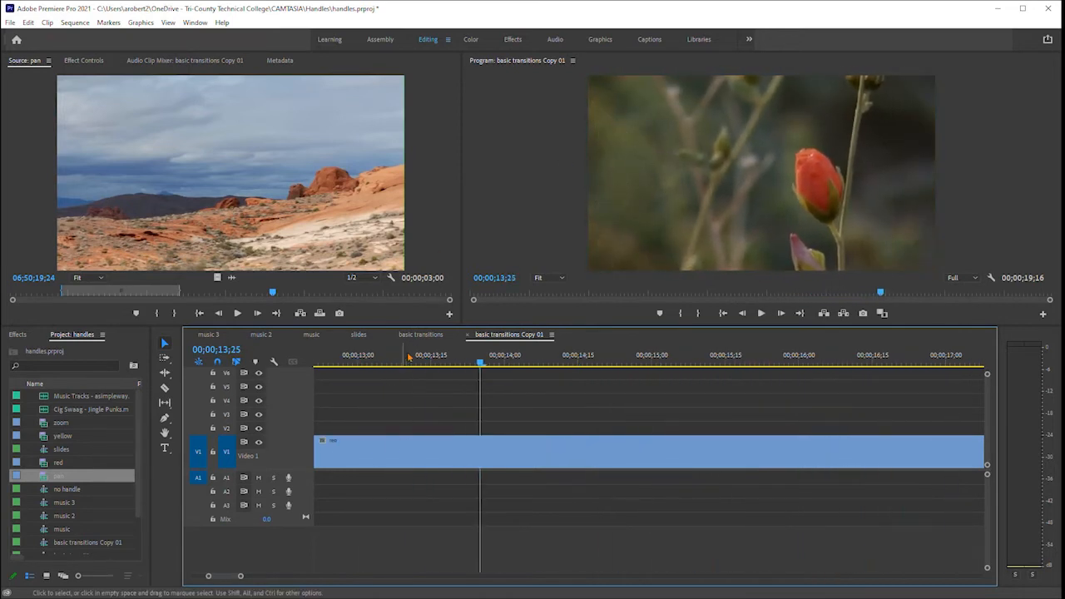
key(j)
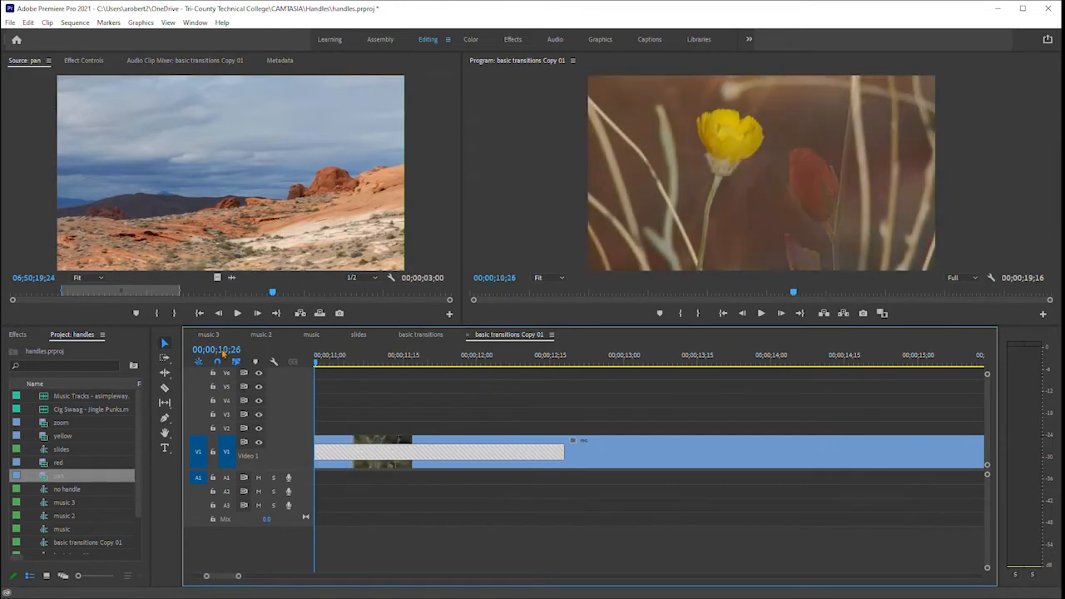
Park the playhead on the cut between yellow and red at 00;00;11;05 and select the yellow clip
drag(222, 353, 555, 364)
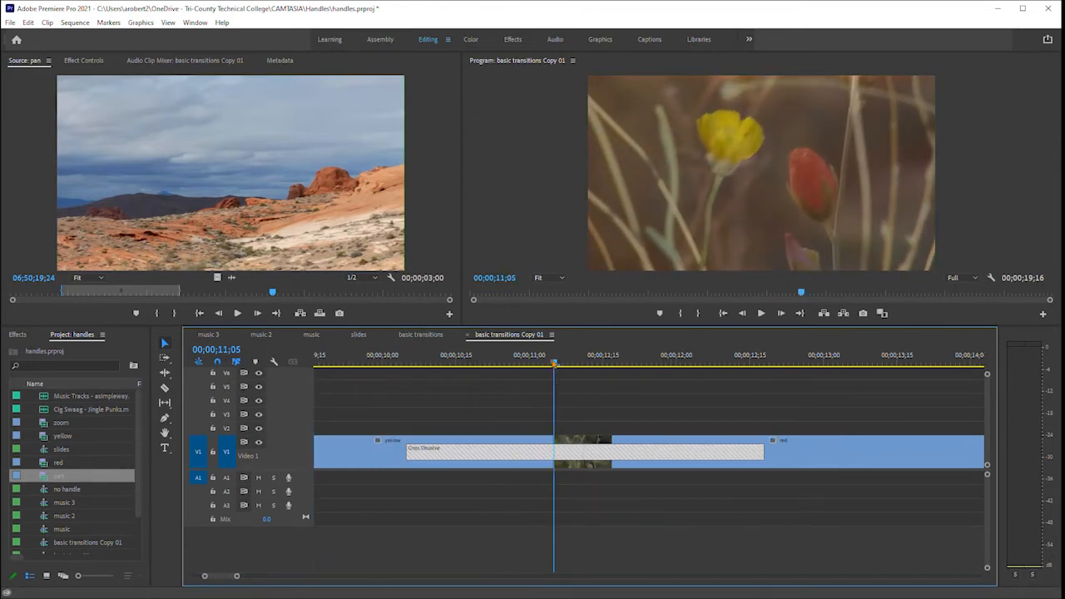
click(565, 443)
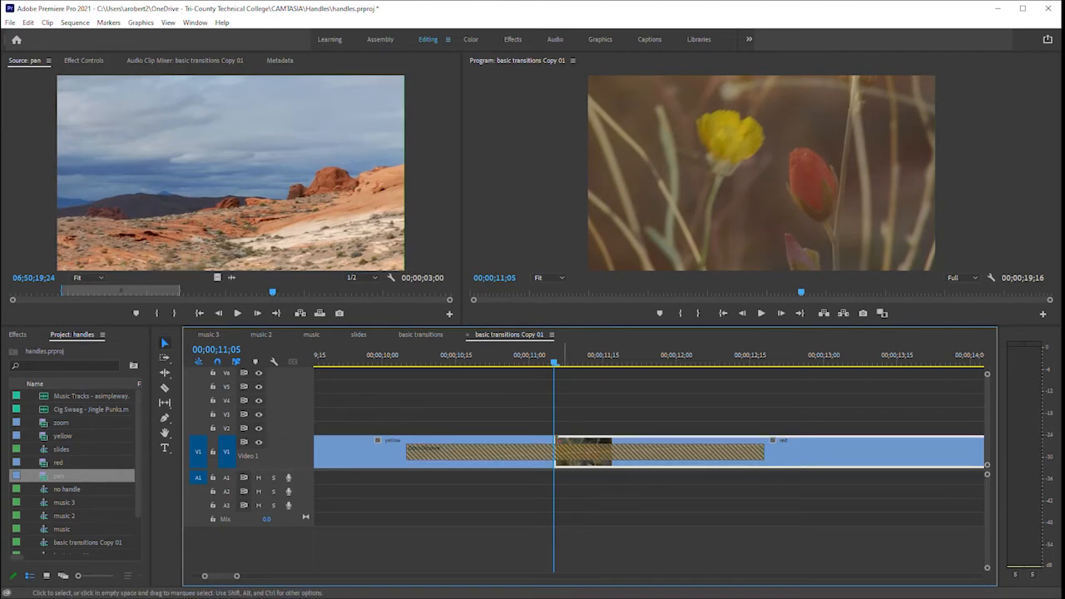
click(537, 446)
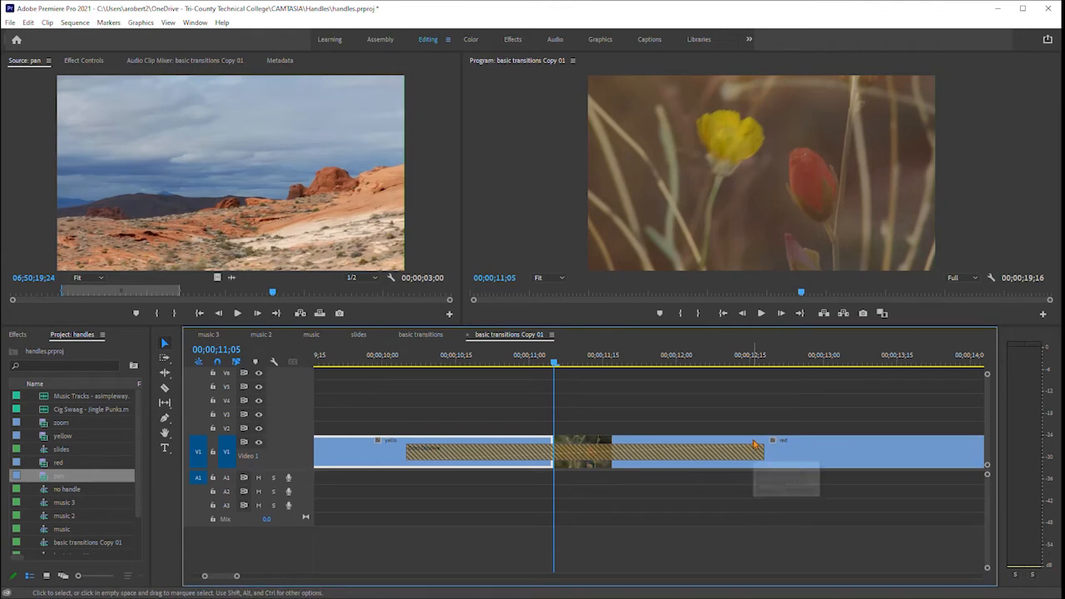
Open the slides sequence and step from the door-handle slide through the turntable and overlapping A/B slides to the combined crossfade at 00;00;29;24
click(359, 335)
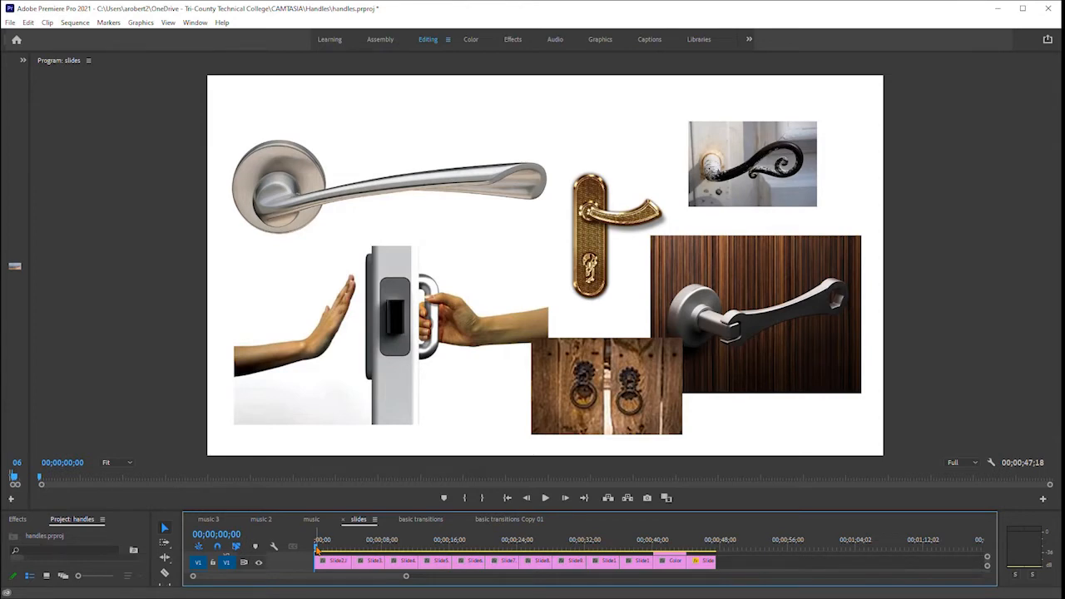
drag(317, 552, 362, 552)
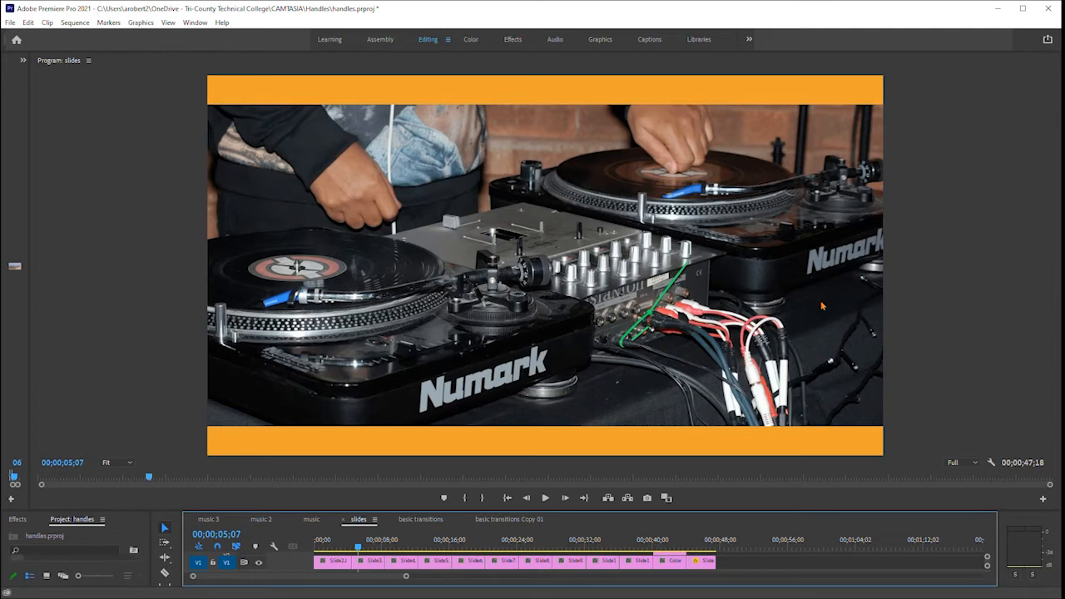
click(401, 547)
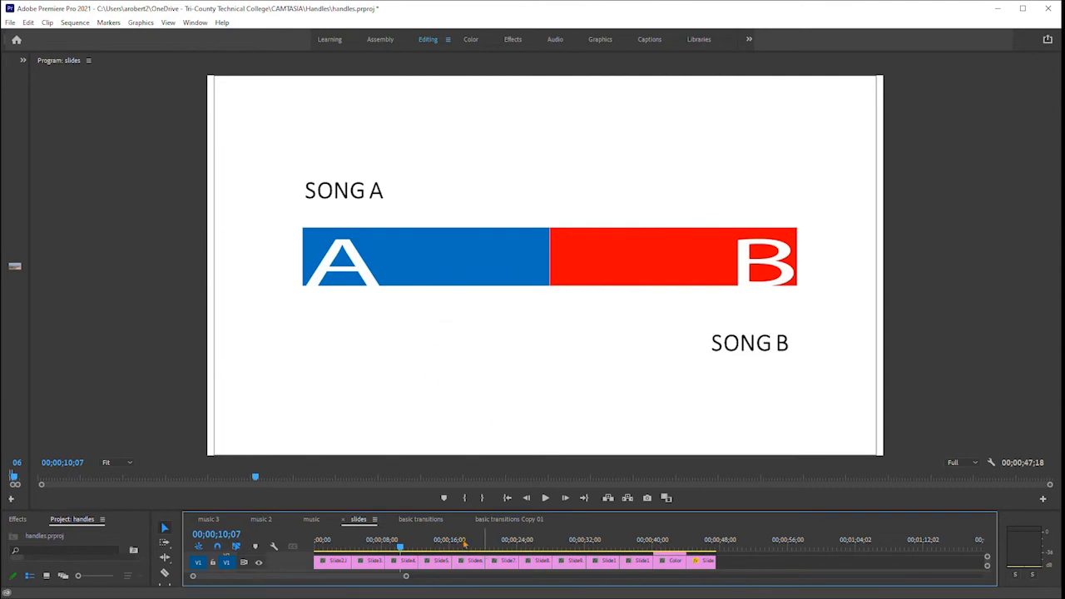
click(435, 541)
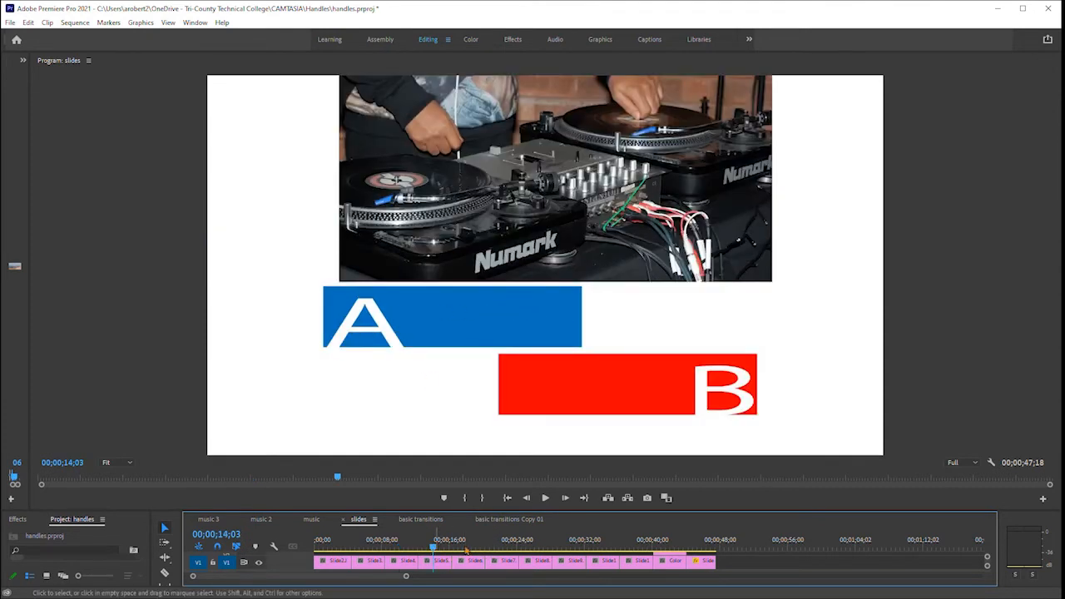
click(466, 540)
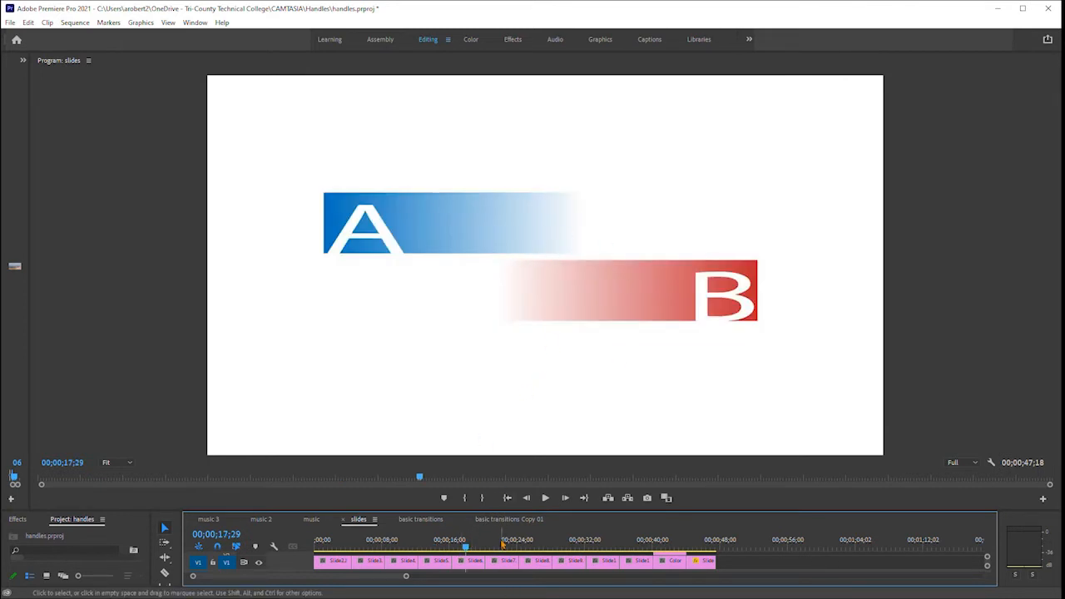
click(499, 542)
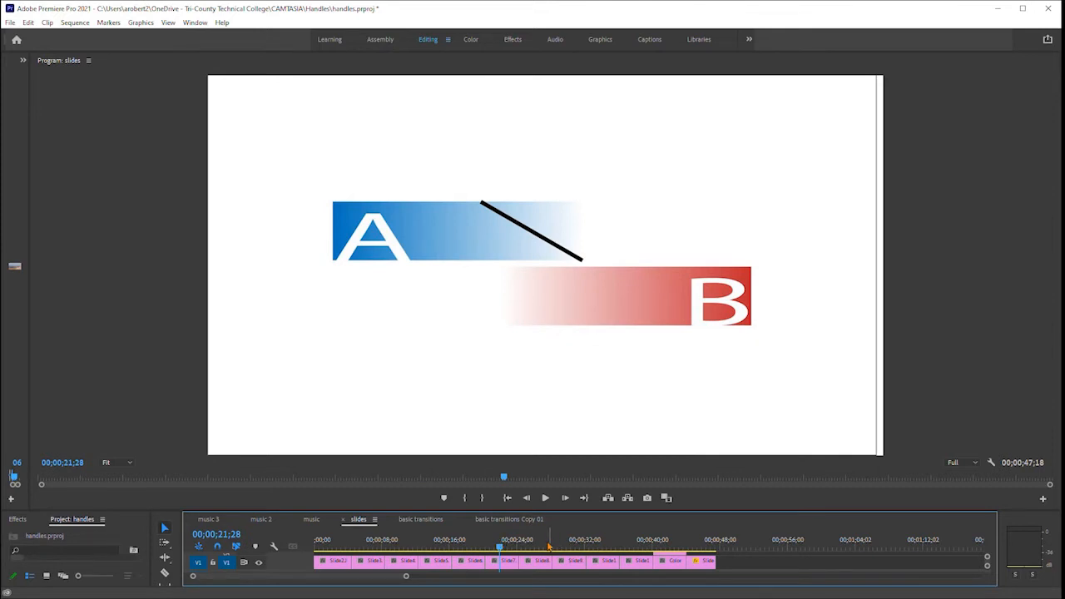
click(541, 543)
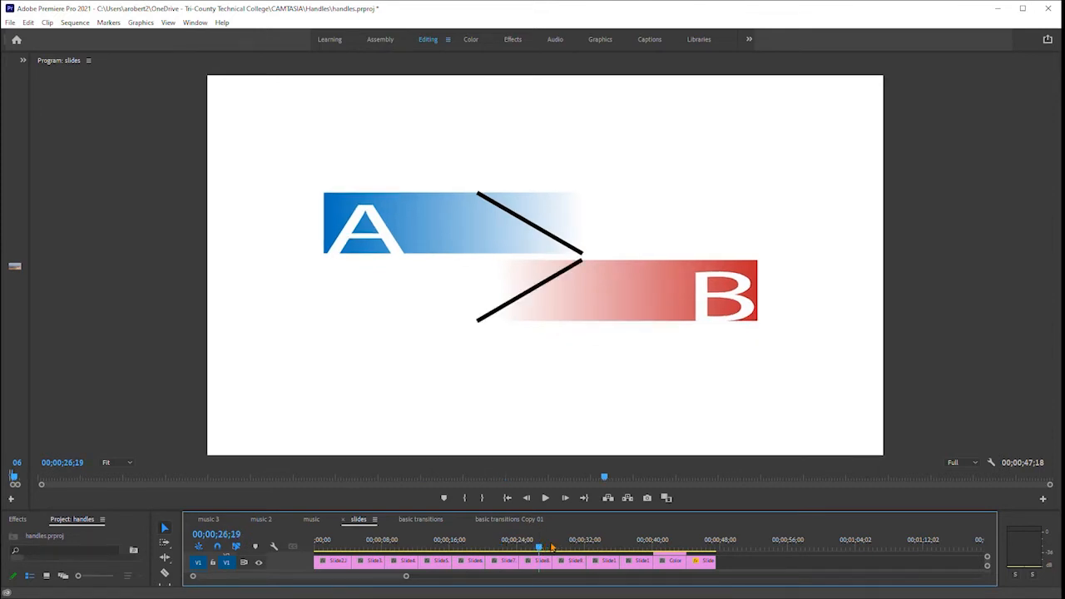
click(567, 543)
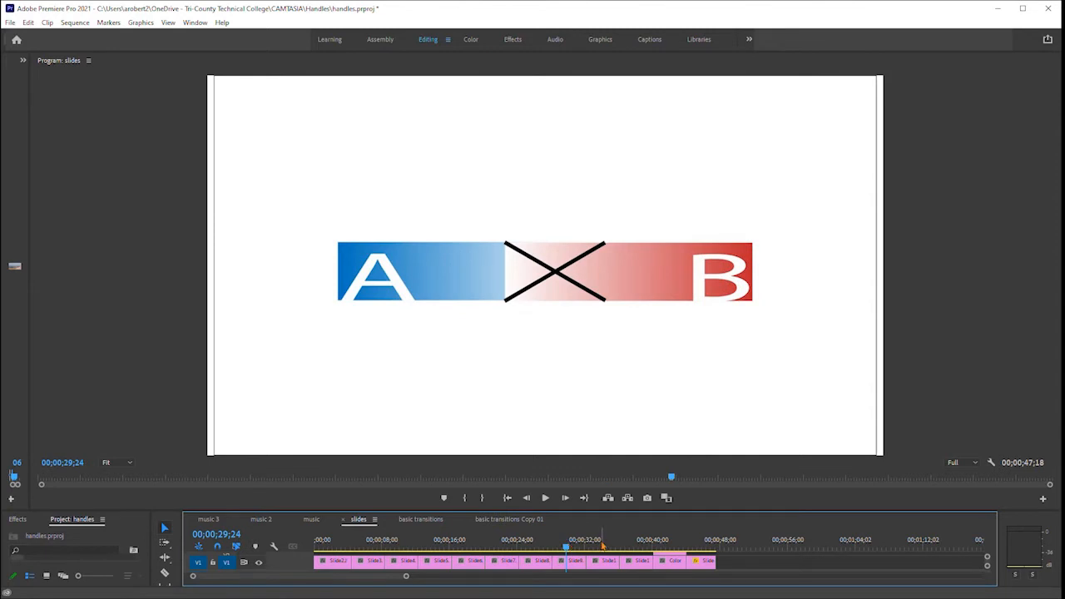
Compare the combined crossfade slide with the butted Song A and Song B slides, and step on to the final slide
click(600, 543)
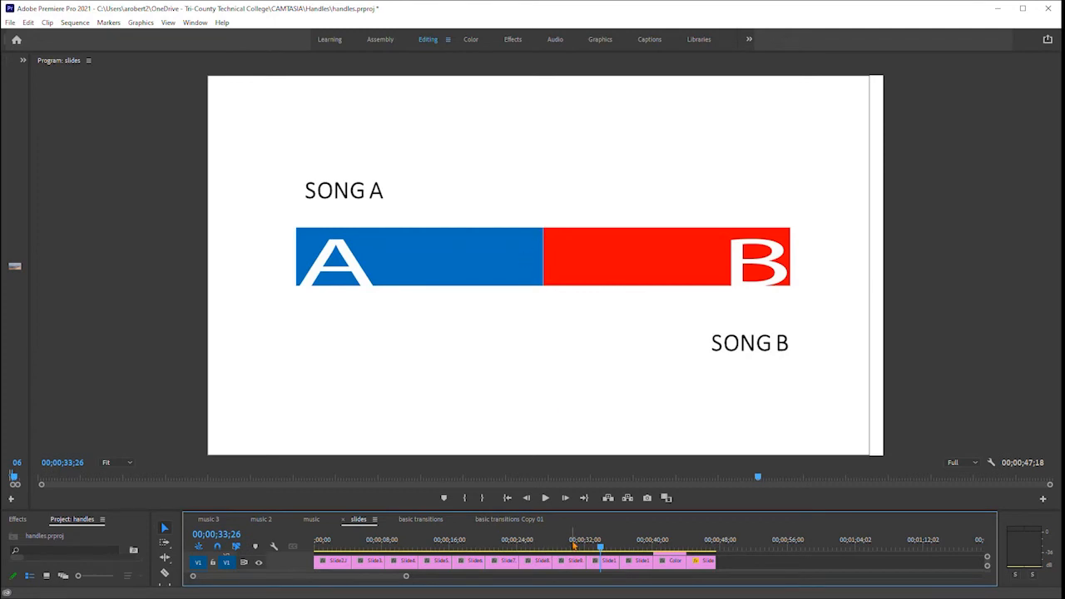
click(573, 546)
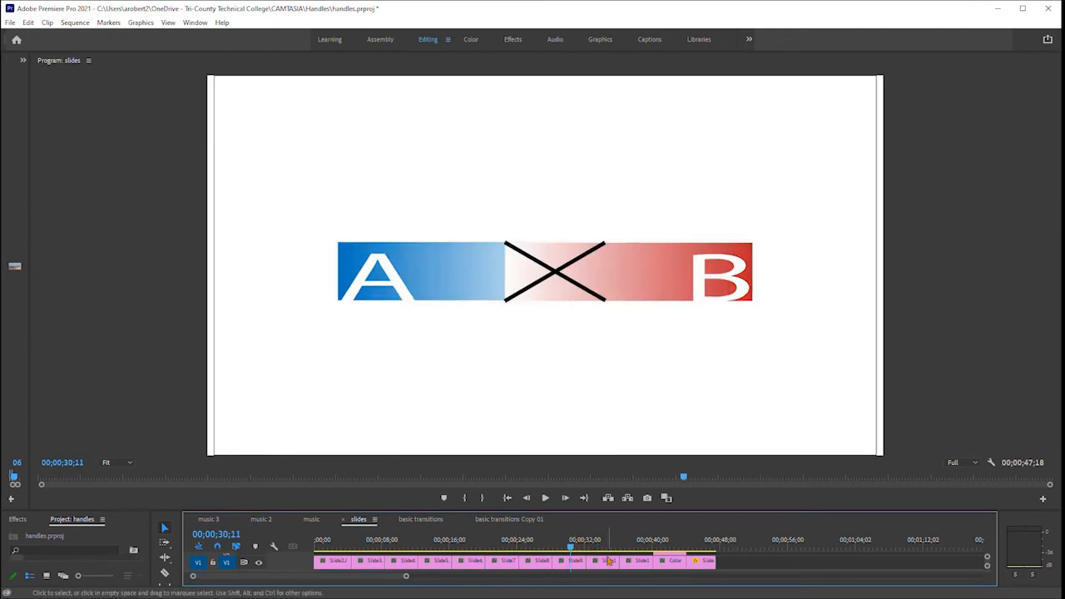
click(603, 547)
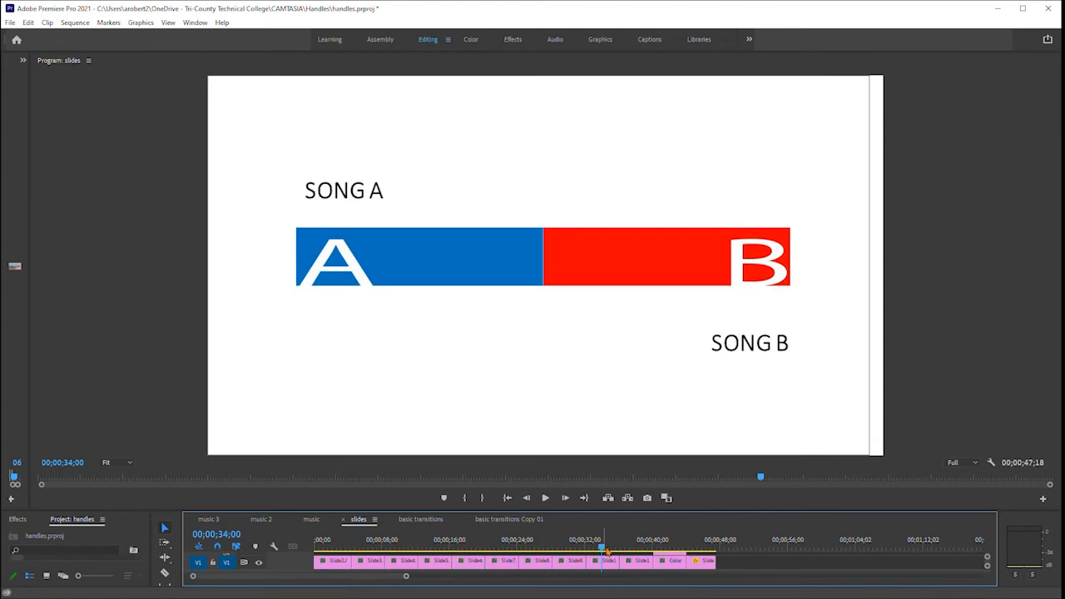
click(630, 547)
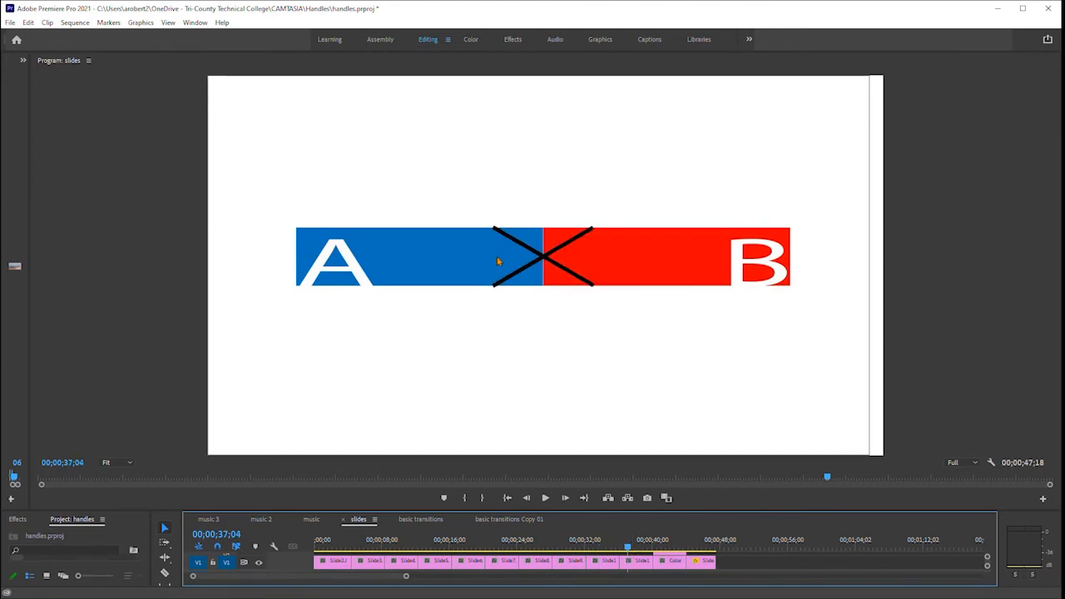
click(663, 543)
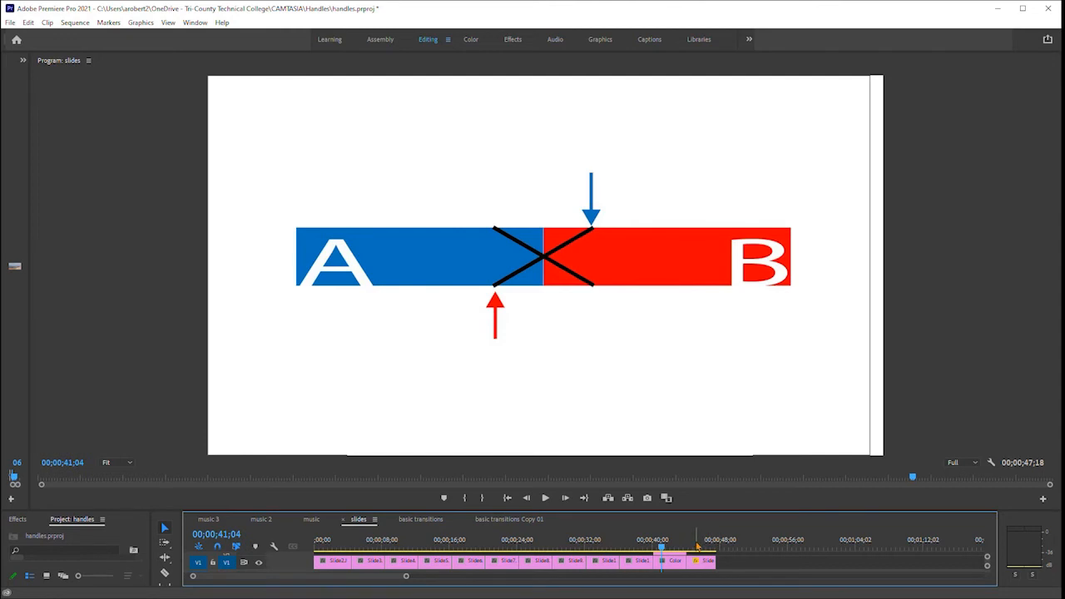
click(698, 546)
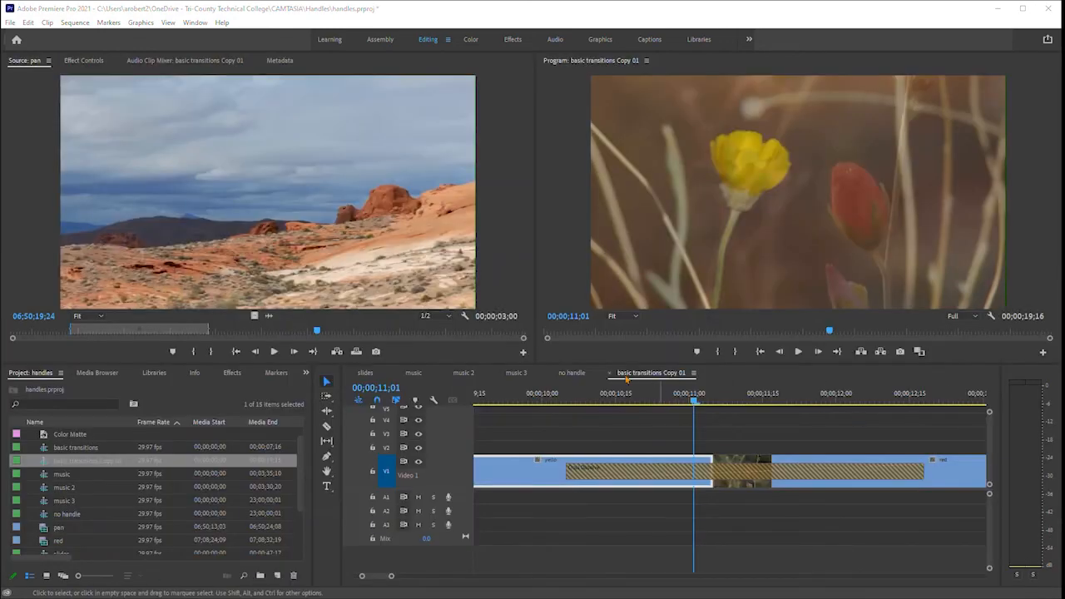
Play the basic transitions Copy 01 sequence across the Cross Dissolve, stopping at 00;00;12;09
click(559, 393)
key(space)
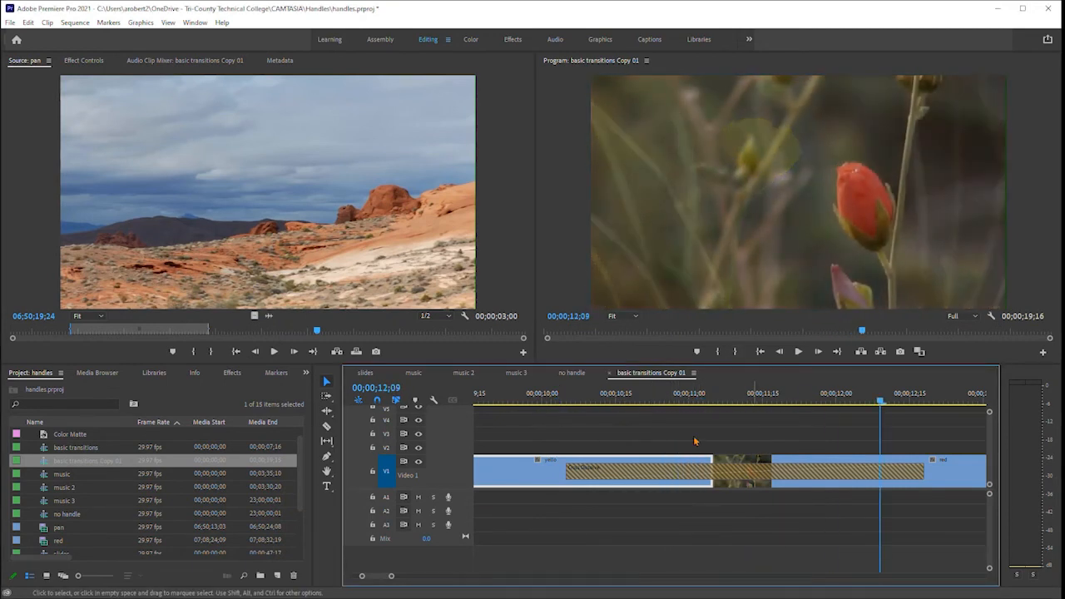
key(space)
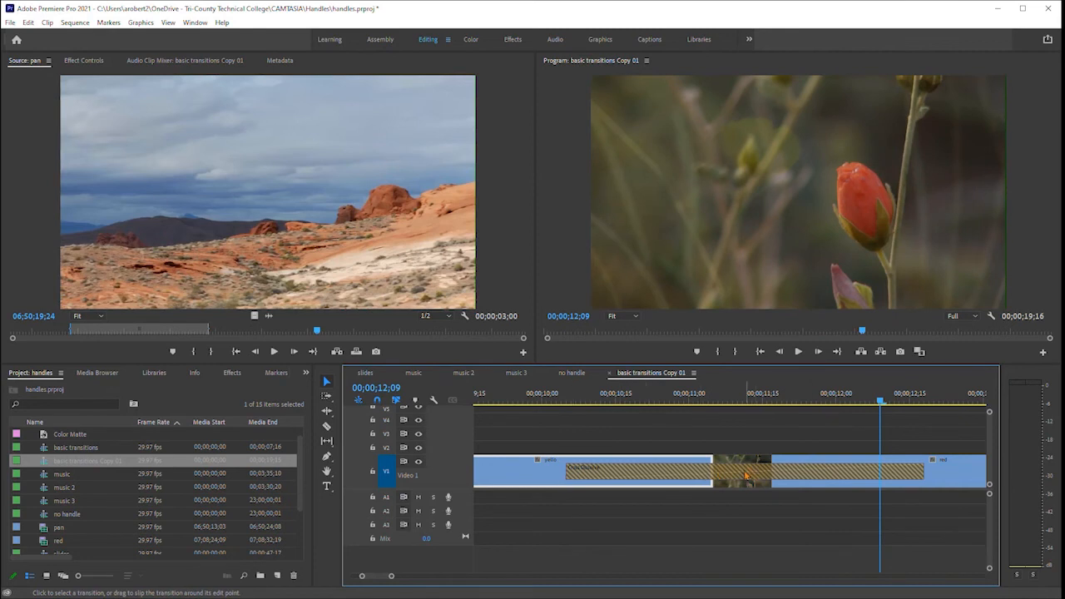
Open the no handle sequence, load the yellow clip as the source, and mark its Out point at 07;02;39;21
click(572, 373)
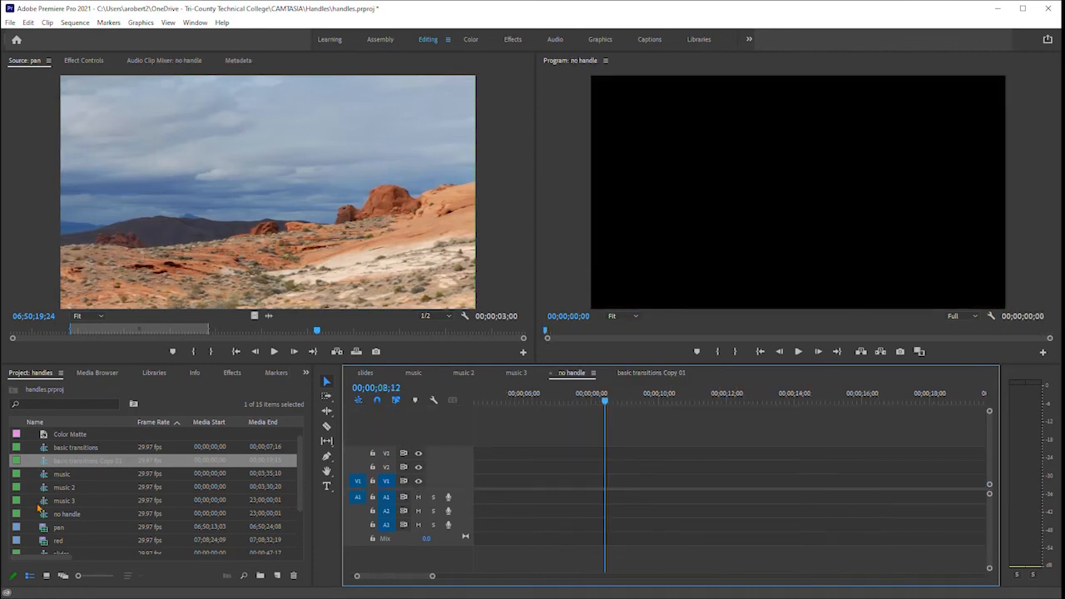
scroll(39, 501, down, 3)
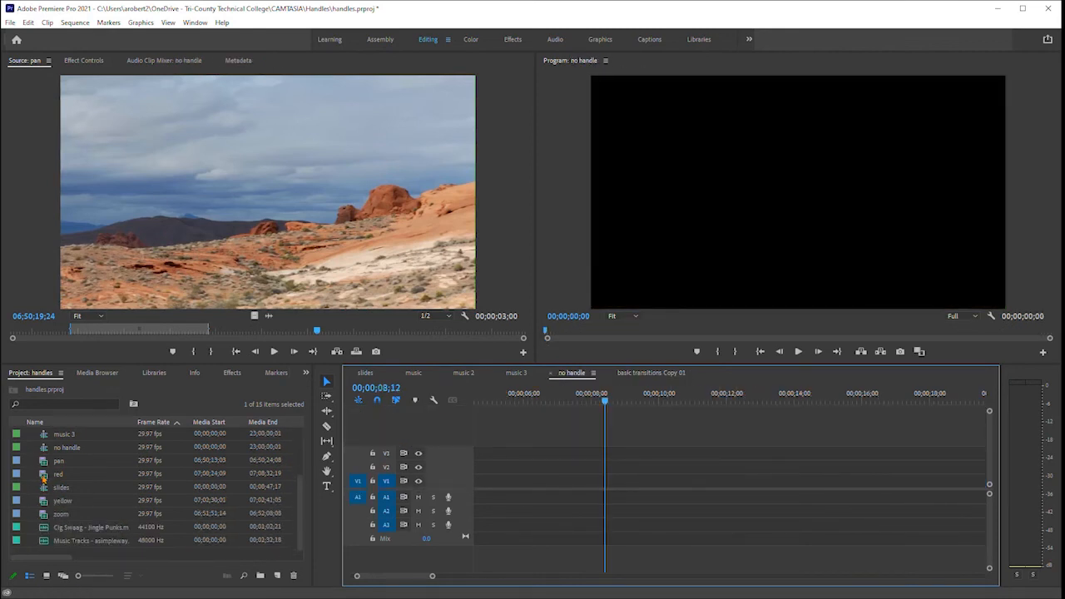
click(43, 501)
double_click(43, 502)
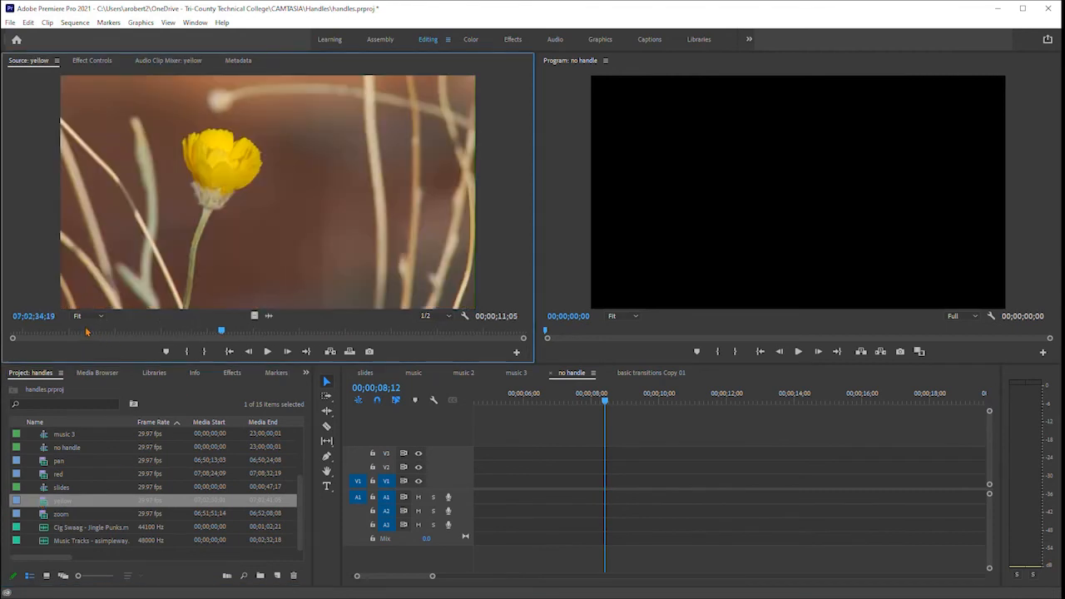
drag(222, 330, 449, 330)
key(o)
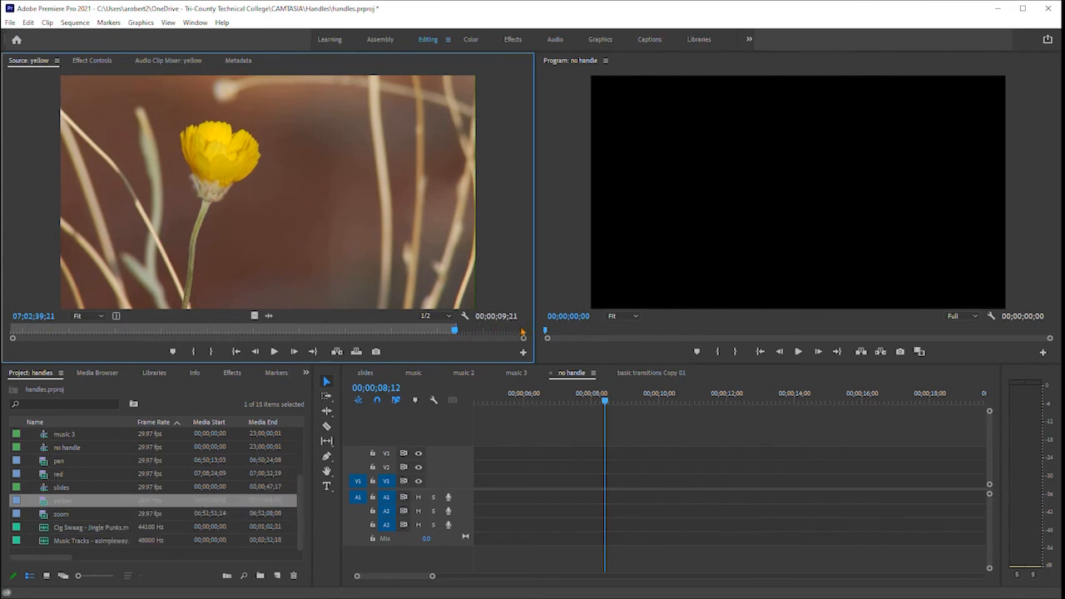
Place the trimmed yellow clip at the start of the no handle sequence with an Overwrite edit
mouse_move(485, 401)
mouse_down()
mouse_move(381, 407)
mouse_move(476, 403)
mouse_up()
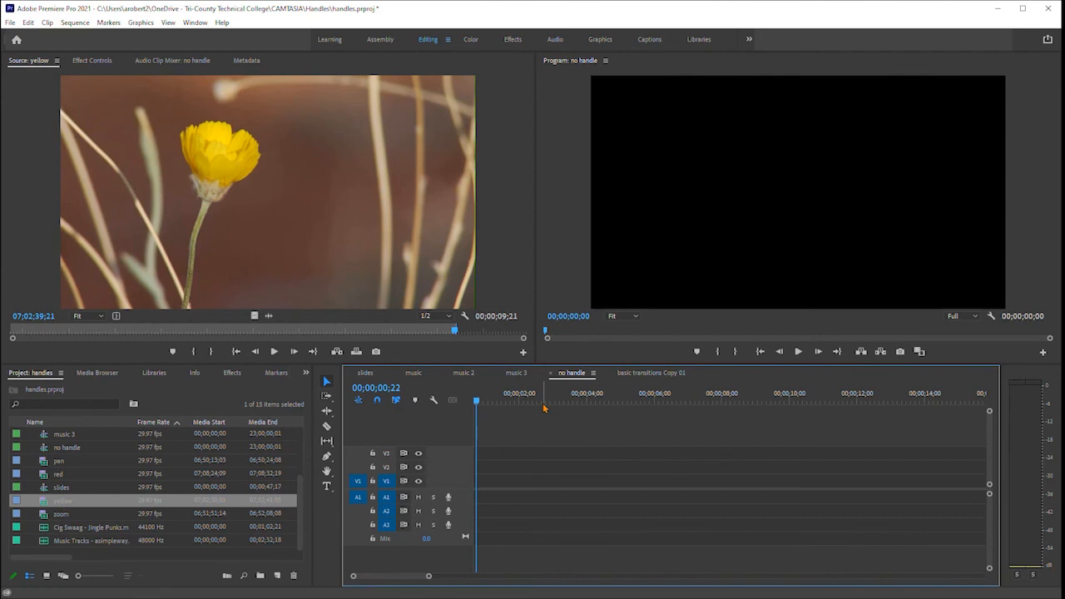
key(Home)
key(period)
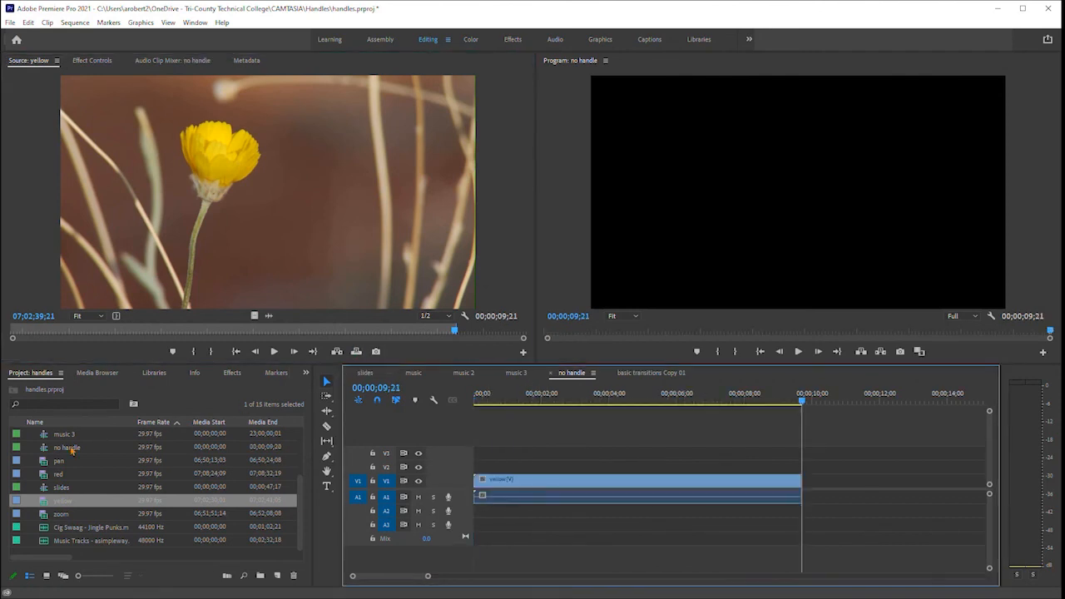
Load the red clip as the source, mark its In point at 07;08;25;18, and overwrite it into the sequence directly after yellow
double_click(43, 474)
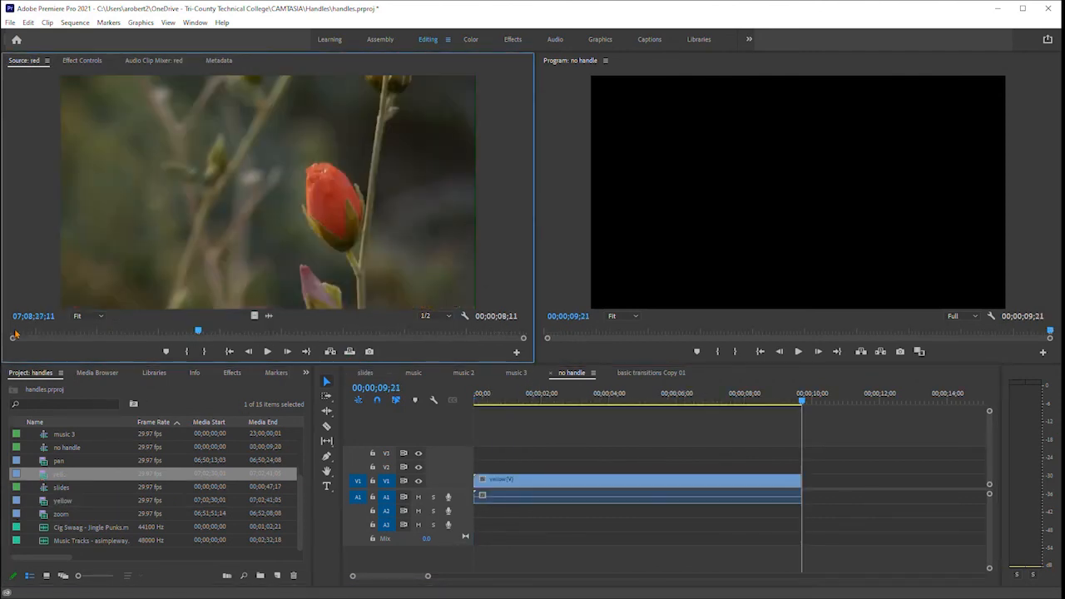
click(39, 333)
drag(46, 333, 90, 333)
key(i)
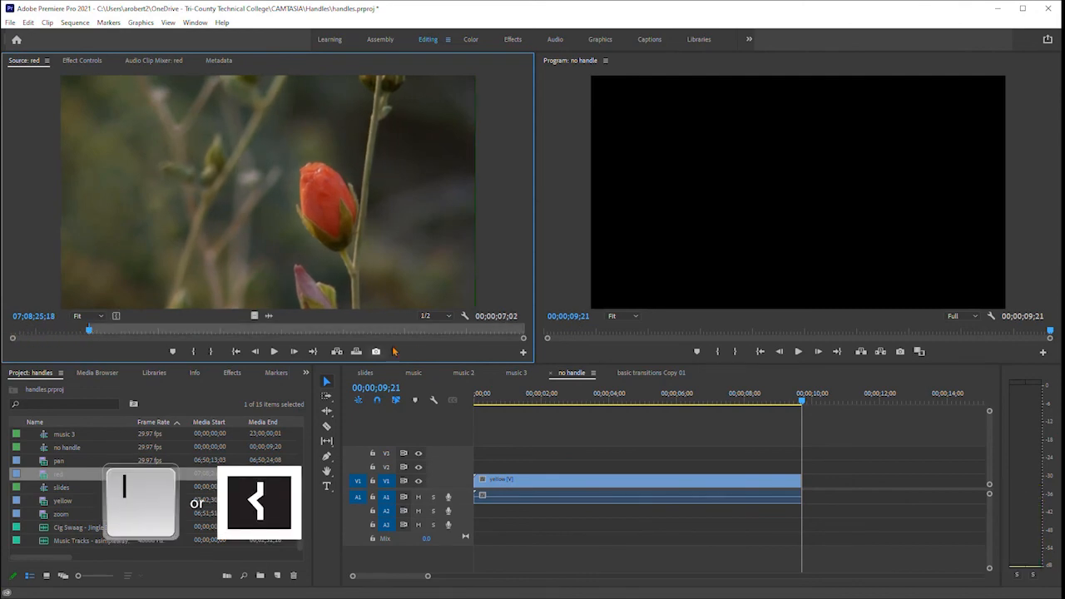
click(356, 351)
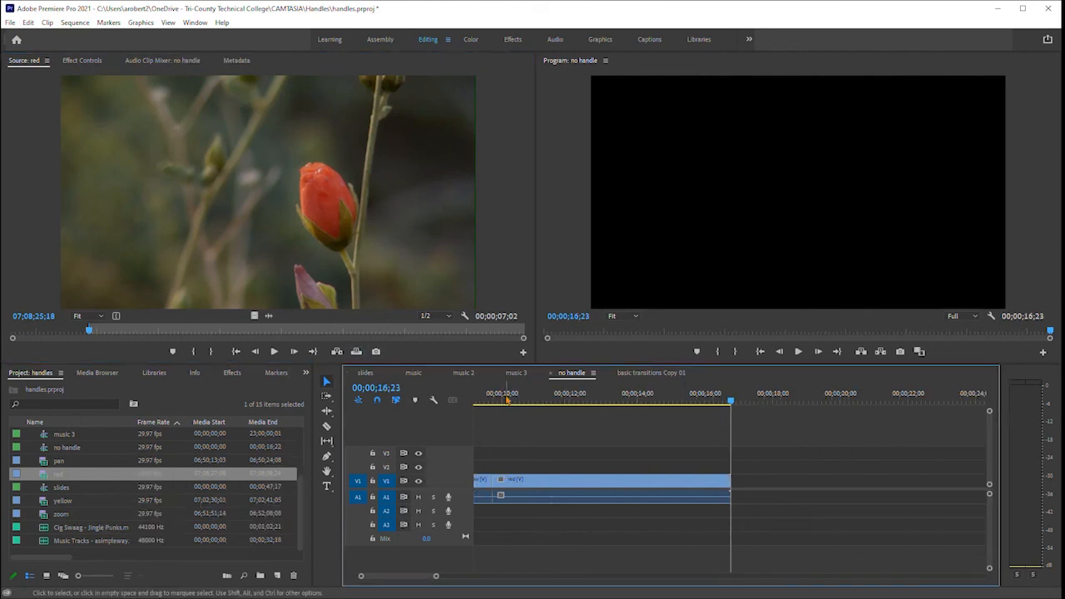
Apply the default transitions to the cut between yellow and red in the no handle sequence
scroll(420, 577, up, 3)
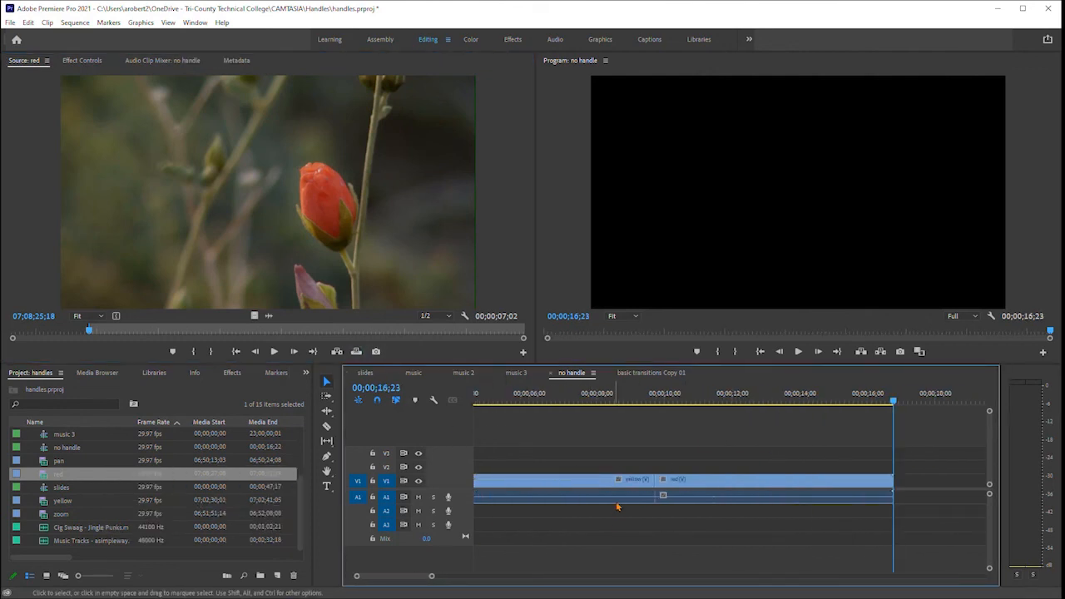
right_click(651, 481)
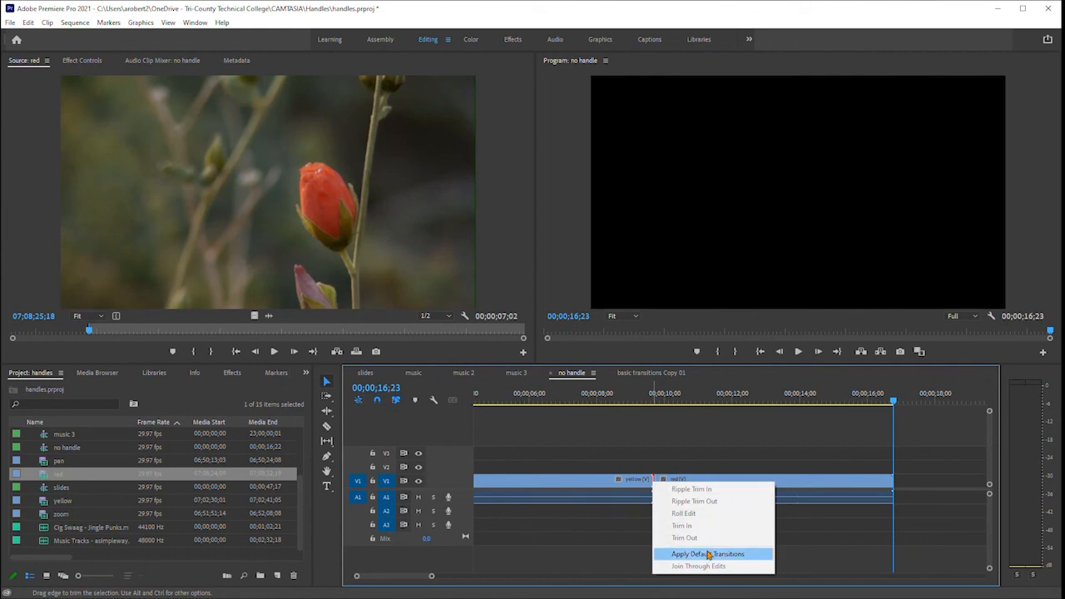
click(708, 554)
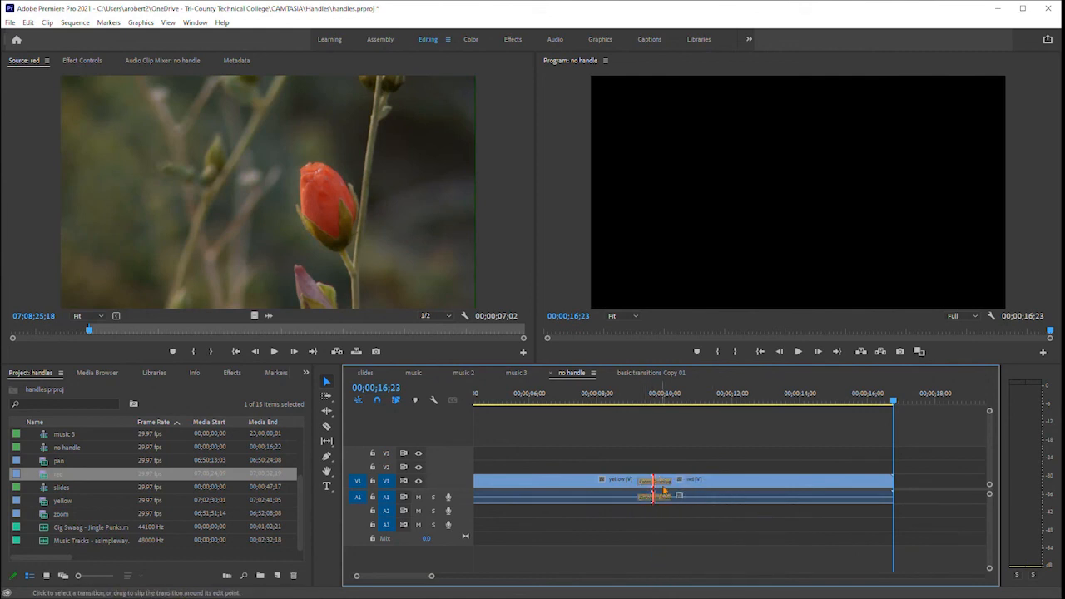
Play the no handle sequence from just before the yellow-to-red cut to preview the Cross Dissolve
click(628, 398)
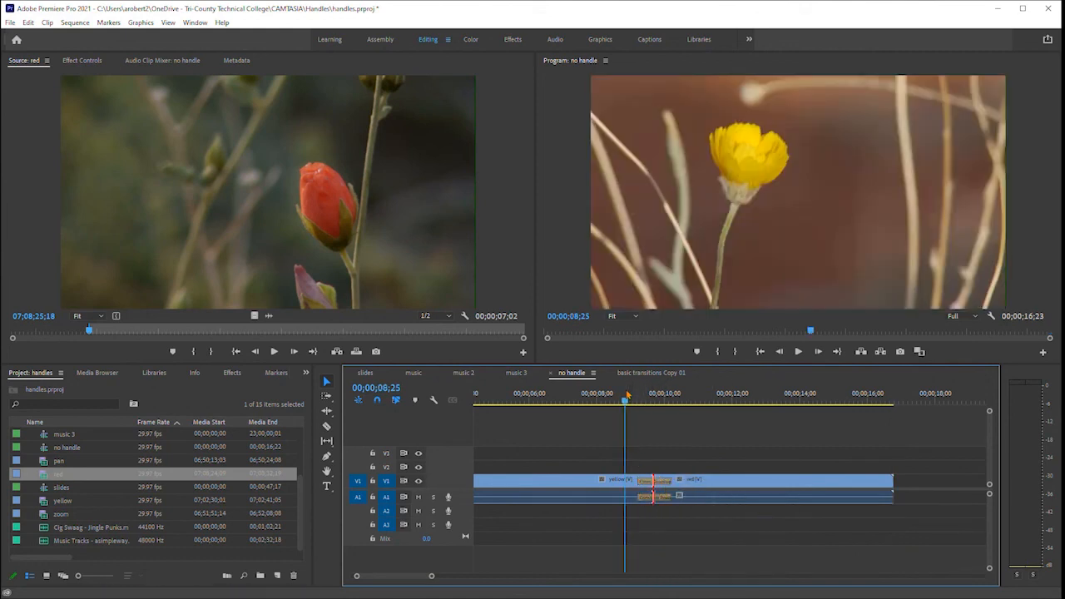
key(space)
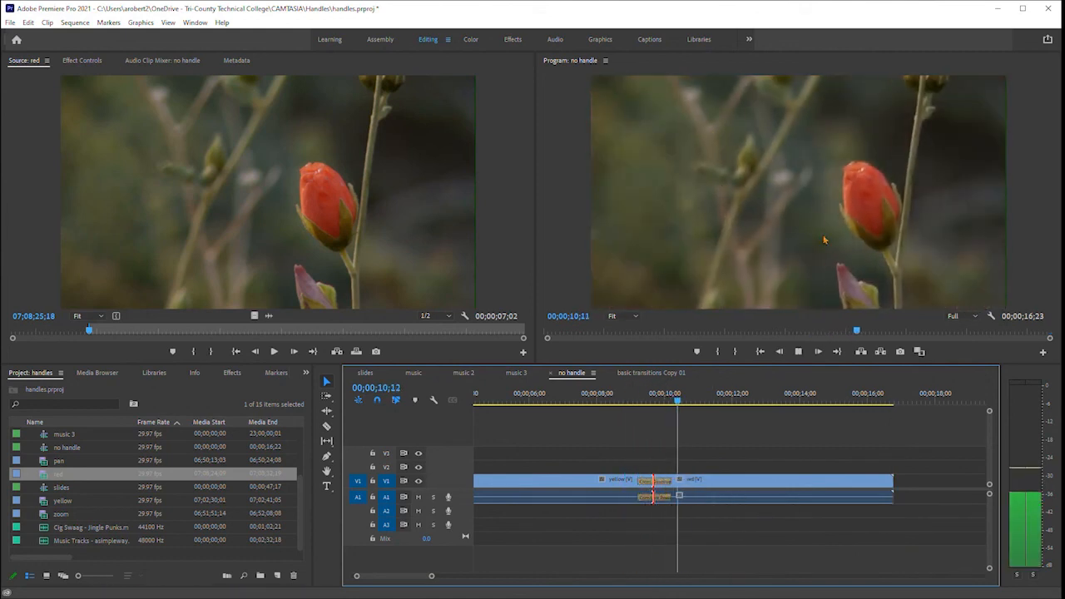
key(space)
Lengthen the video Cross Dissolve between yellow and red to about 00;00;02;18 and play the sequence through it
drag(644, 481, 611, 483)
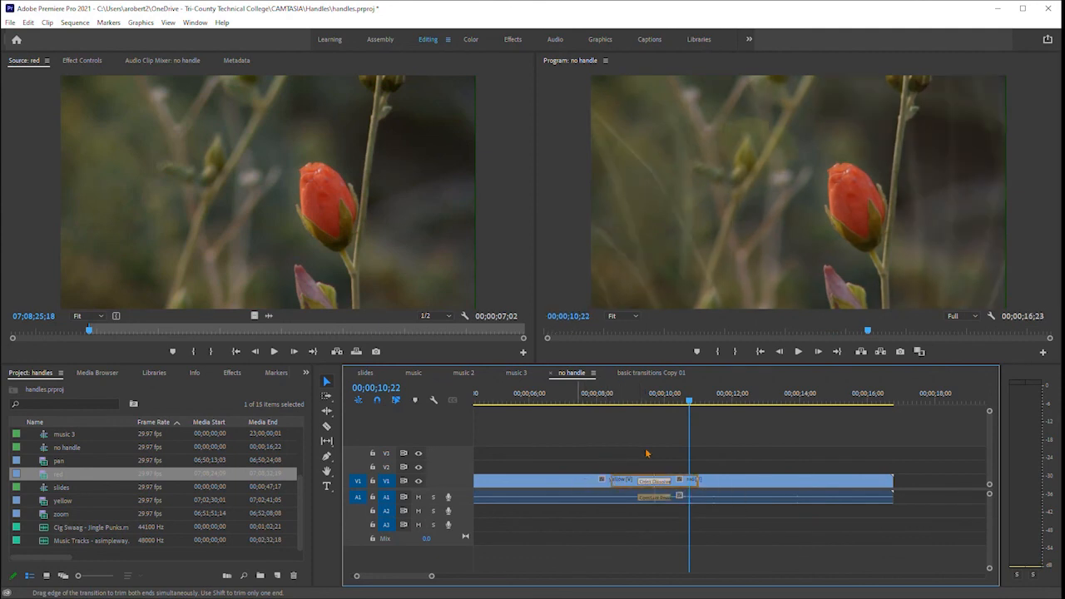
click(606, 398)
key(space)
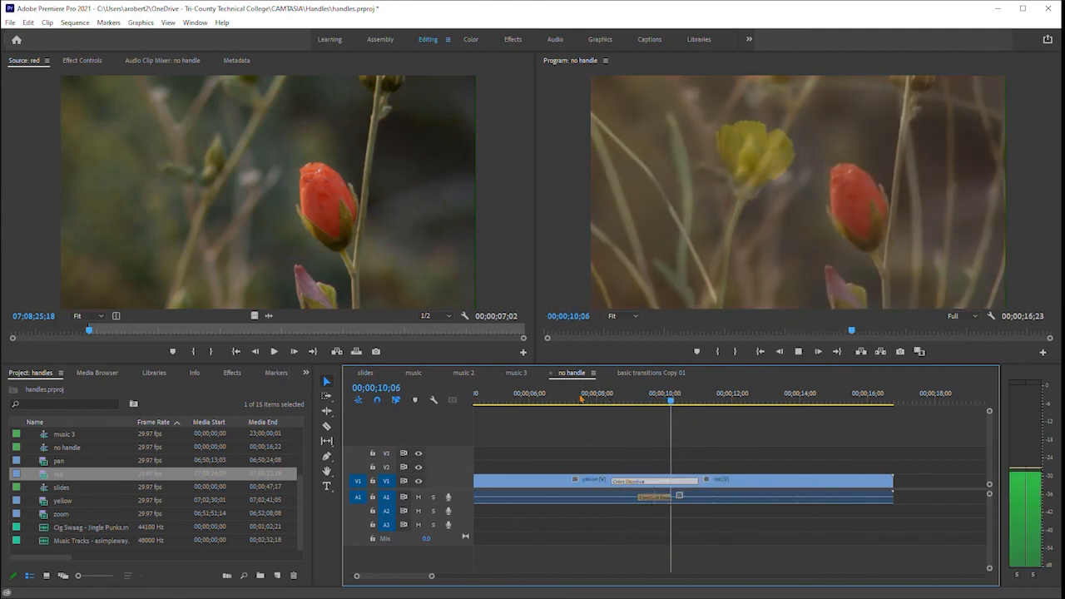
key(space)
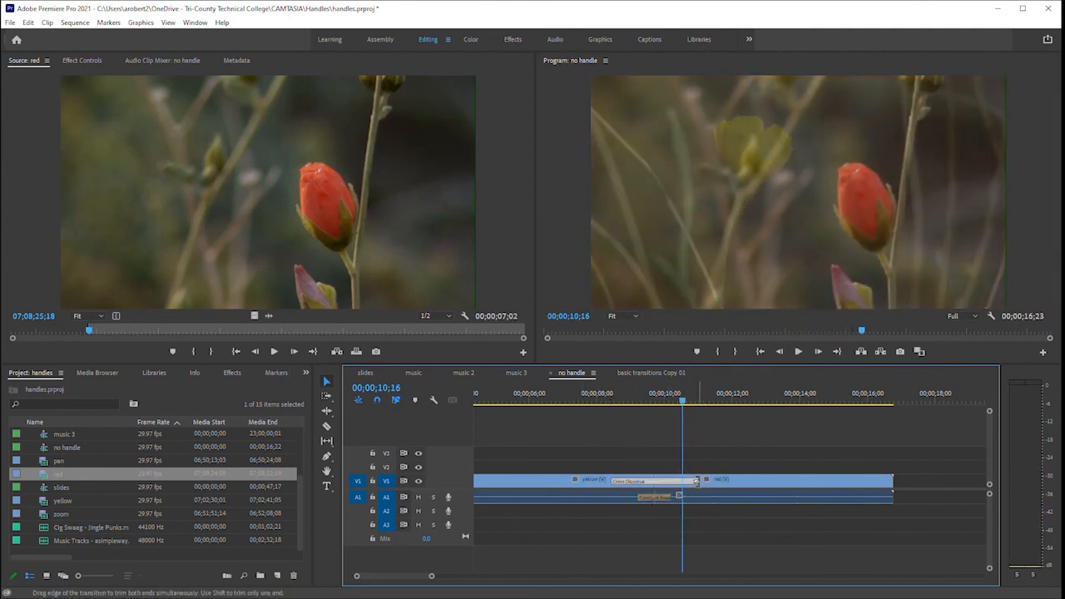
click(601, 469)
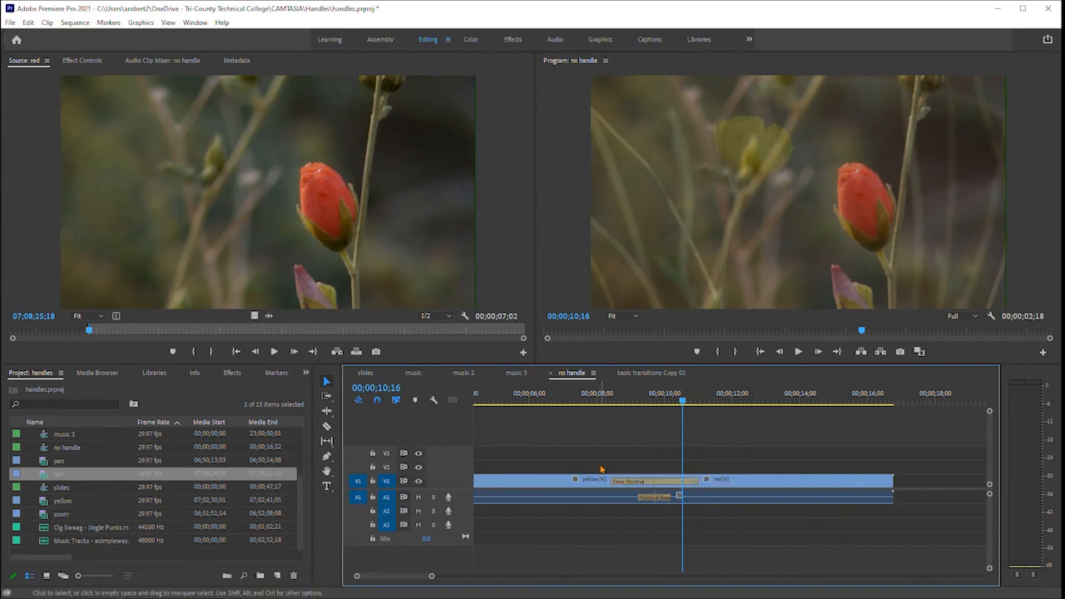